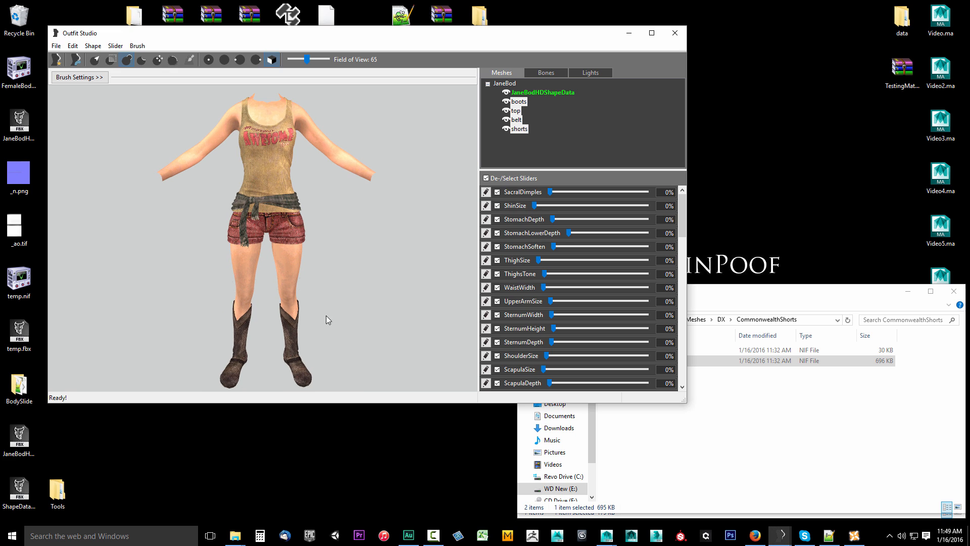
# Step: Switch the boots, top, belt and shorts meshes to wireframe display
pyautogui.click(510, 103)
pyautogui.click(510, 103)
pyautogui.click(509, 111)
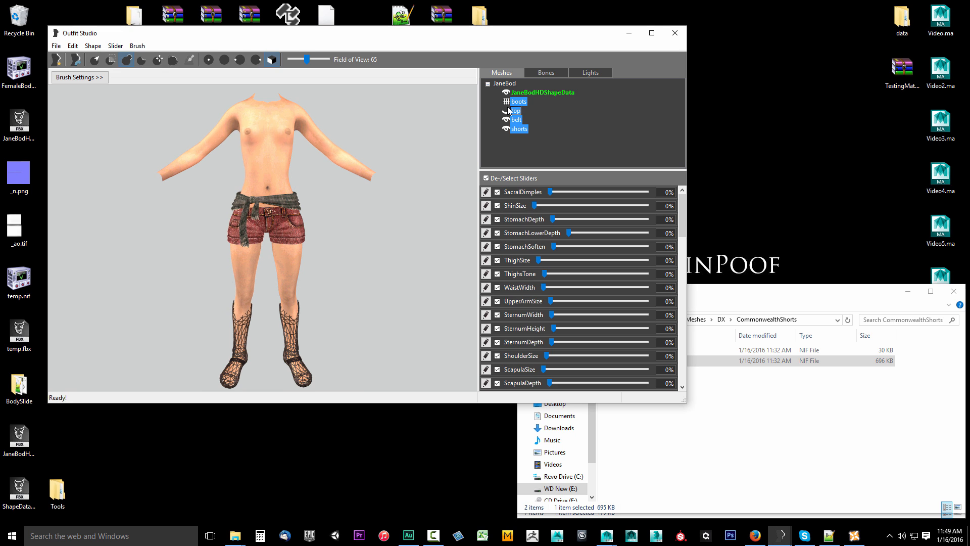
pyautogui.click(509, 111)
pyautogui.click(507, 119)
pyautogui.click(507, 119)
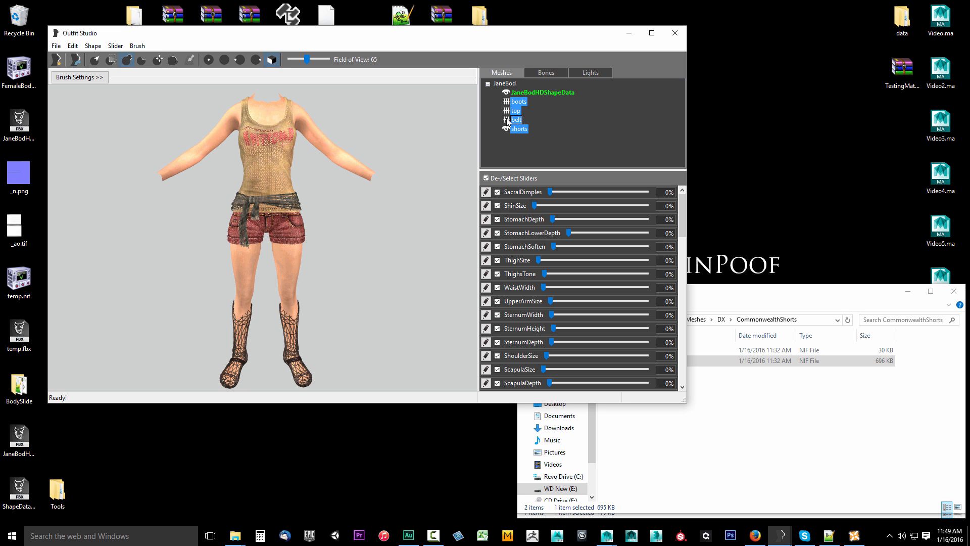
pyautogui.click(506, 128)
pyautogui.click(506, 128)
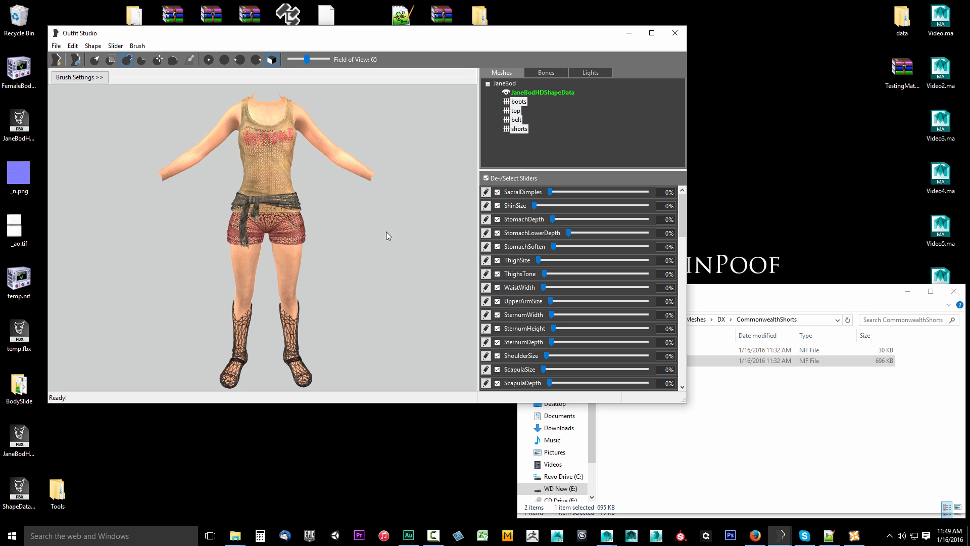
pyautogui.moveTo(386, 232); pyautogui.dragTo(259, 143, button='right')
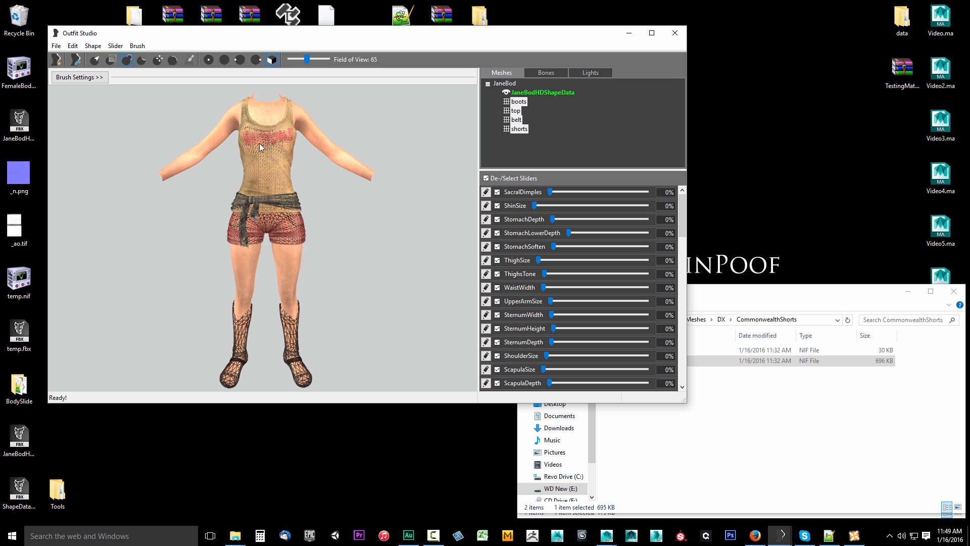
# Step: Mask the tops of both feet inside the boots on the JaneBodHDShapeData body mesh with the Mask brush
pyautogui.click(528, 93)
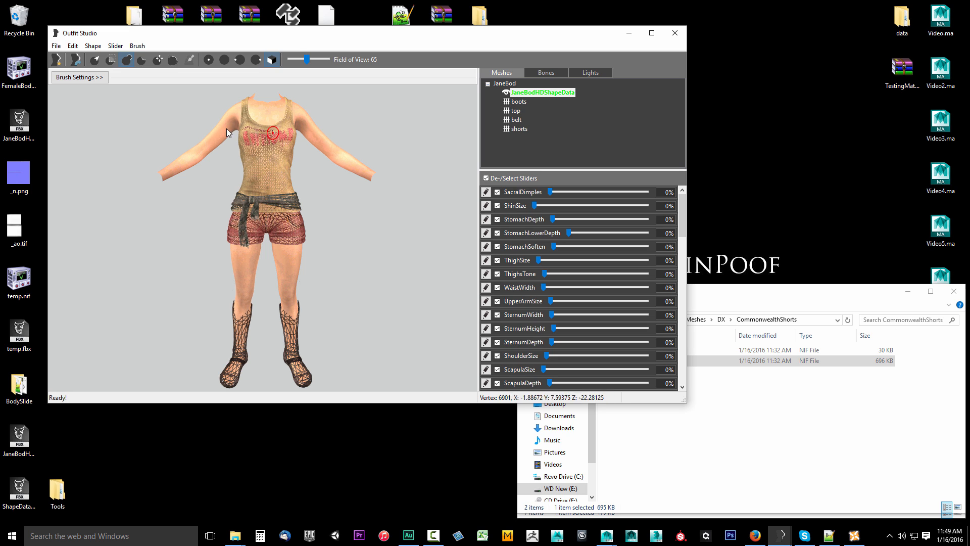
pyautogui.click(113, 61)
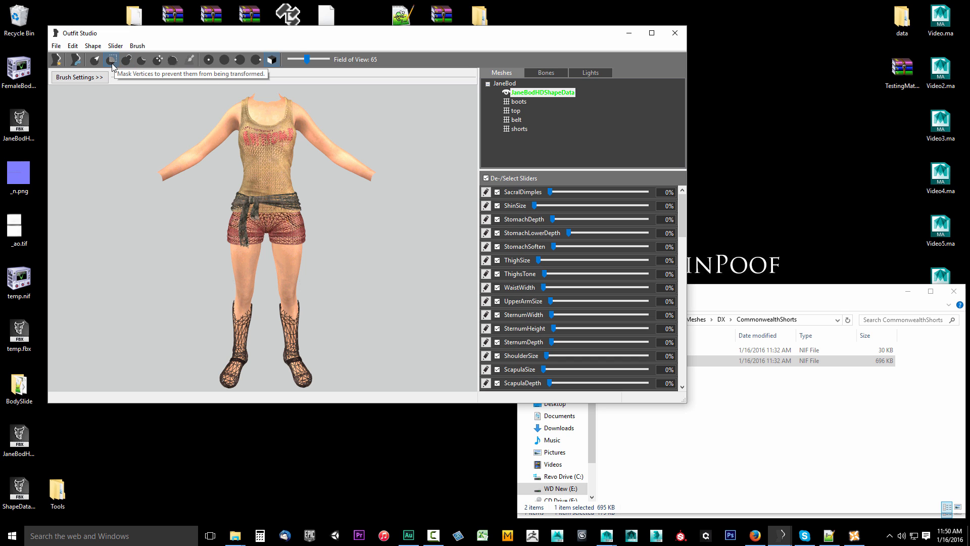
pyautogui.moveTo(209, 271)
pyautogui.mouseDown(button='middle')
pyautogui.moveTo(207, 202)
pyautogui.moveTo(214, 323)
pyautogui.moveTo(193, 278)
pyautogui.mouseUp(button='middle')
pyautogui.scroll(4, 210, 302)
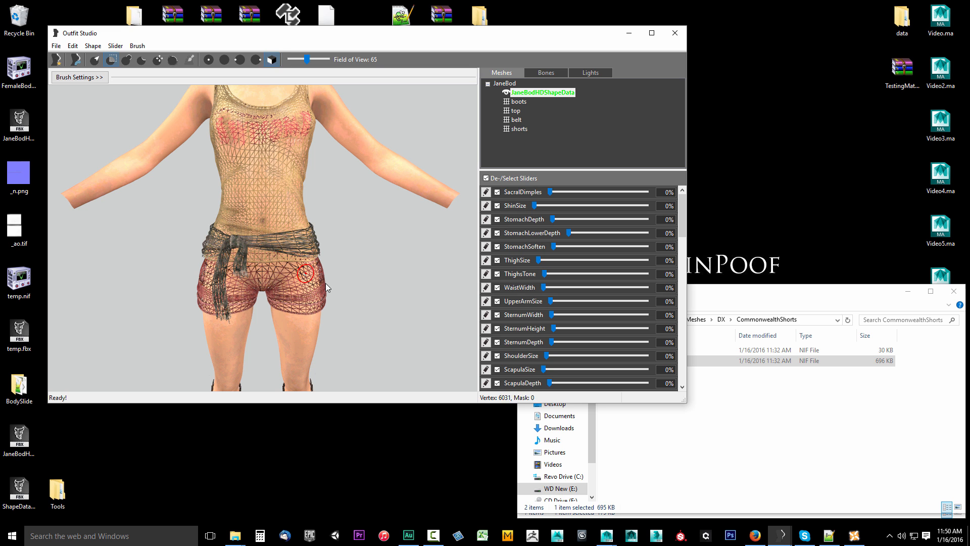
pyautogui.moveTo(326, 283); pyautogui.dragTo(317, 187, button='middle')
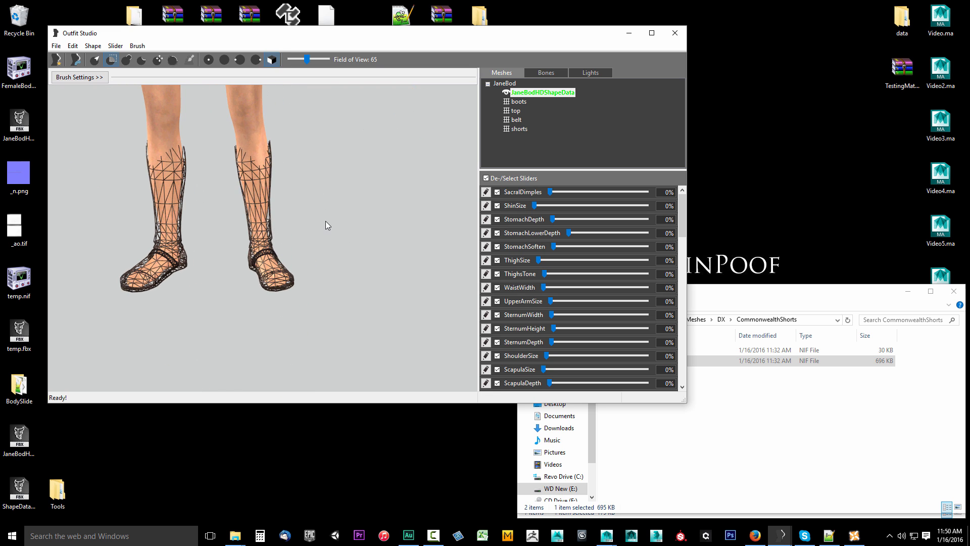
pyautogui.moveTo(325, 220); pyautogui.dragTo(298, 243, button='right')
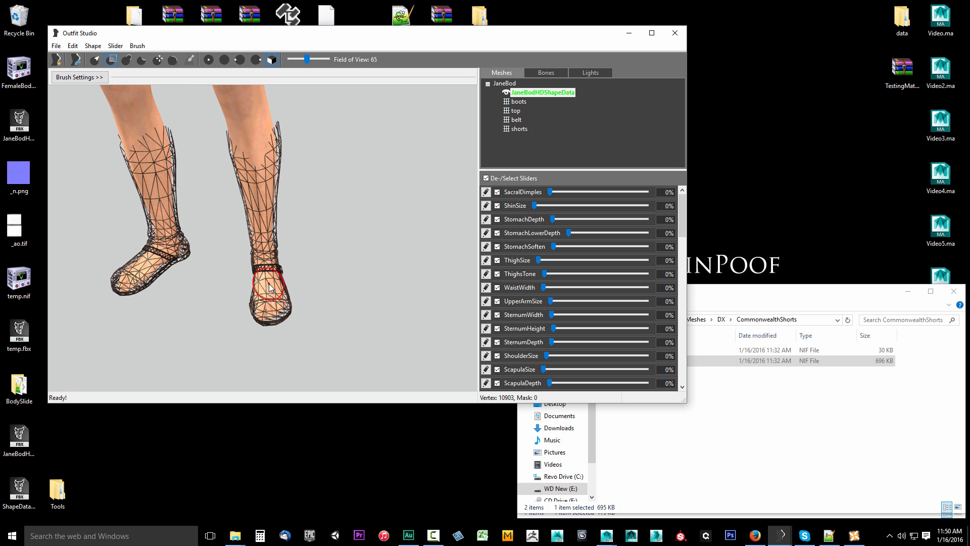
pyautogui.moveTo(270, 302)
pyautogui.mouseDown()
pyautogui.moveTo(261, 320)
pyautogui.moveTo(284, 312)
pyautogui.moveTo(280, 319)
pyautogui.mouseUp()
pyautogui.hotkey('ctrl', 'a')
pyautogui.moveTo(270, 272)
pyautogui.mouseDown()
pyautogui.moveTo(268, 303)
pyautogui.moveTo(301, 317)
pyautogui.moveTo(272, 292)
pyautogui.moveTo(271, 272)
pyautogui.mouseUp()
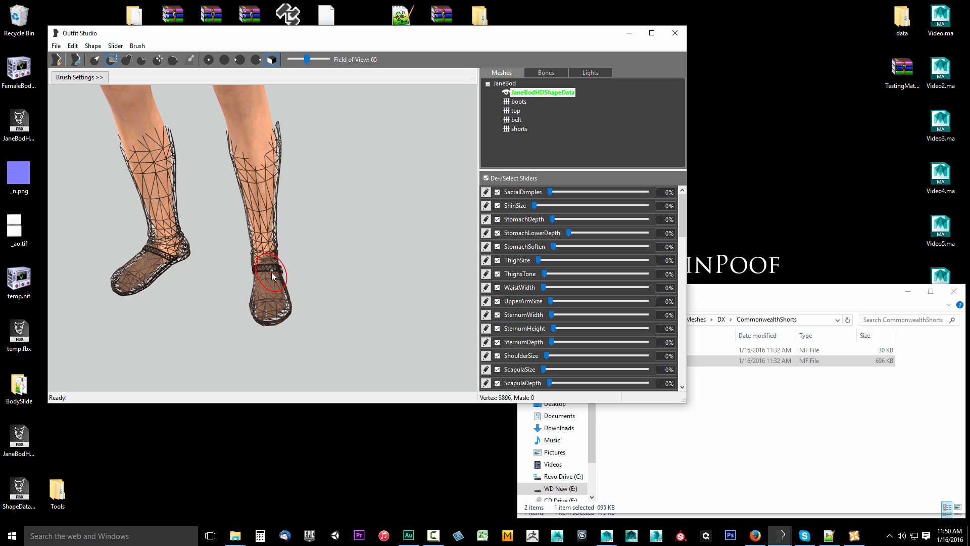
# Step: Extend the body mask across the sides and soles of both feet
pyautogui.moveTo(272, 276)
pyautogui.mouseDown(button='right')
pyautogui.moveTo(334, 263)
pyautogui.moveTo(256, 253)
pyautogui.mouseUp(button='right')
pyautogui.moveTo(184, 275)
pyautogui.mouseDown()
pyautogui.moveTo(160, 308)
pyautogui.moveTo(159, 252)
pyautogui.mouseUp()
pyautogui.moveTo(177, 250); pyautogui.dragTo(254, 253, button='right')
pyautogui.moveTo(220, 238)
pyautogui.mouseDown()
pyautogui.moveTo(210, 238)
pyautogui.moveTo(199, 272)
pyautogui.moveTo(210, 277)
pyautogui.mouseUp()
pyautogui.moveTo(350, 284)
pyautogui.mouseDown(button='right')
pyautogui.moveTo(328, 295)
pyautogui.moveTo(366, 308)
pyautogui.moveTo(332, 252)
pyautogui.mouseUp(button='right')
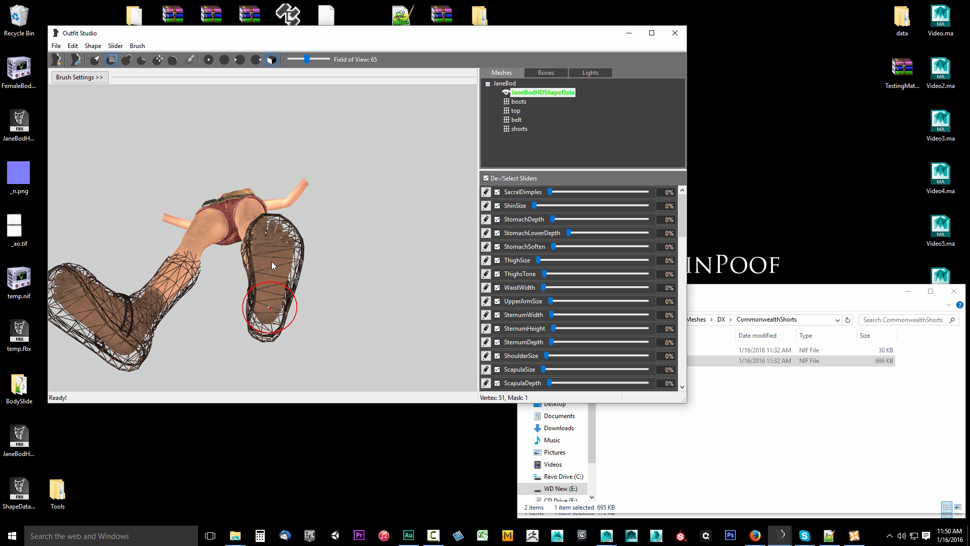
# Step: Cover the remaining toe areas and extend the mask around both ankles up to the lower shins
pyautogui.moveTo(271, 259)
pyautogui.mouseDown(button='right')
pyautogui.moveTo(302, 272)
pyautogui.moveTo(282, 293)
pyautogui.moveTo(281, 343)
pyautogui.mouseUp(button='right')
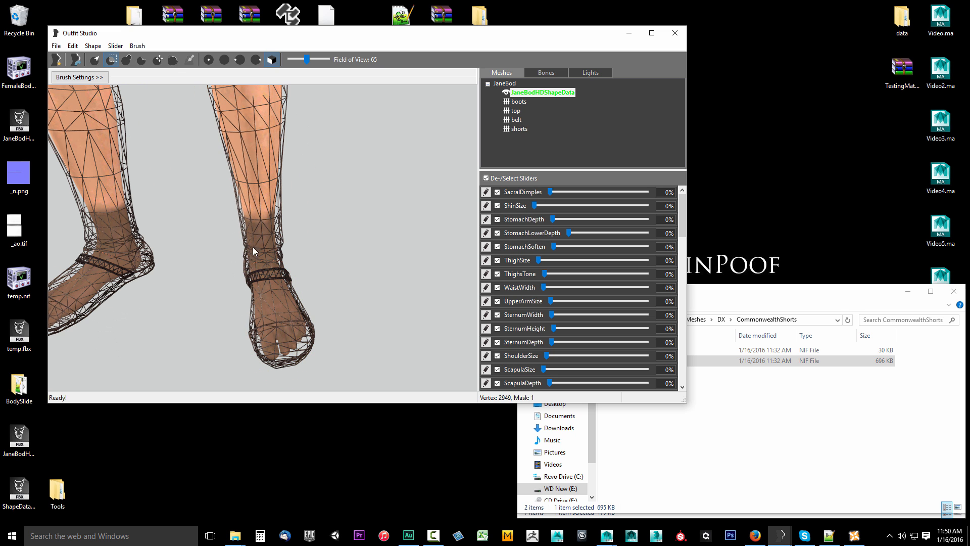
pyautogui.moveTo(245, 232); pyautogui.dragTo(172, 253, button='right')
pyautogui.scroll(3, 172, 254)
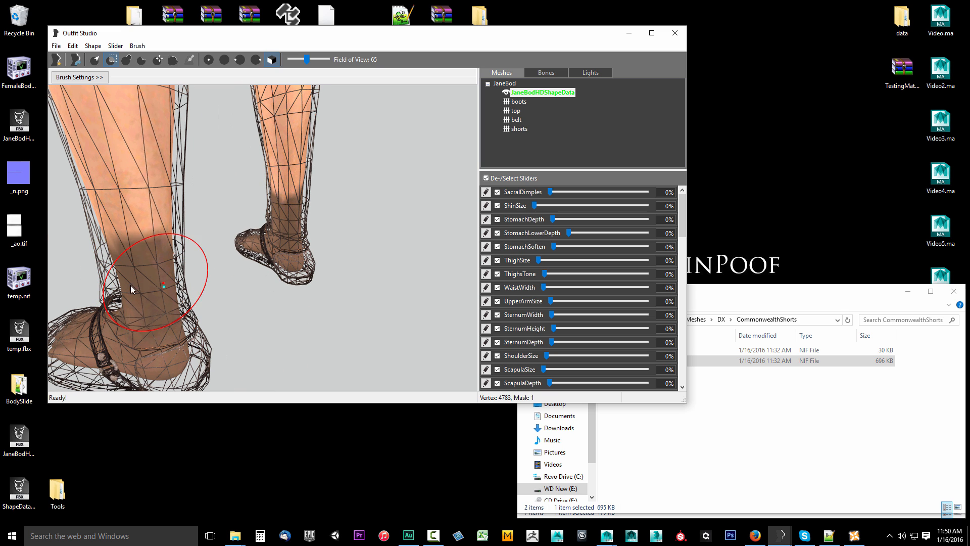
pyautogui.moveTo(152, 281); pyautogui.dragTo(253, 279, button='right')
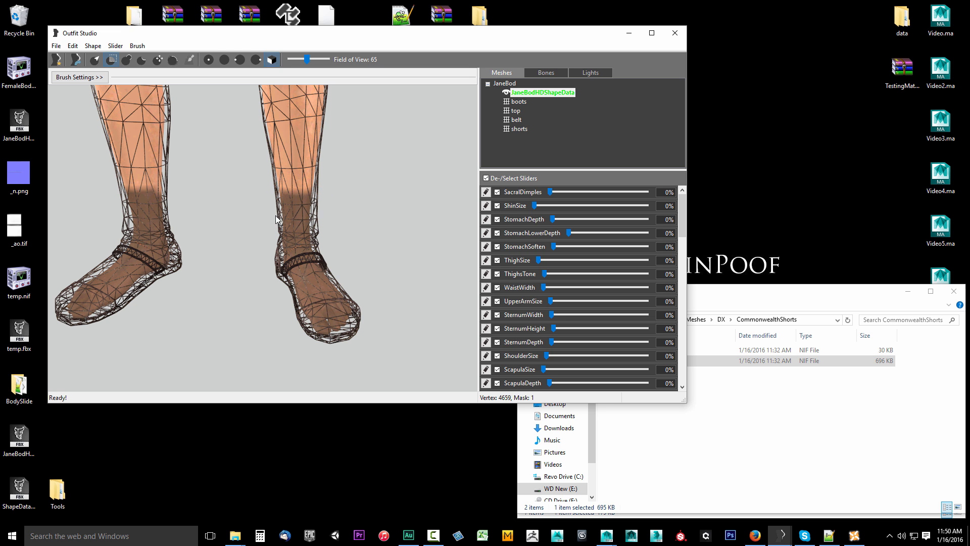
pyautogui.moveTo(326, 220); pyautogui.dragTo(326, 193, button='right')
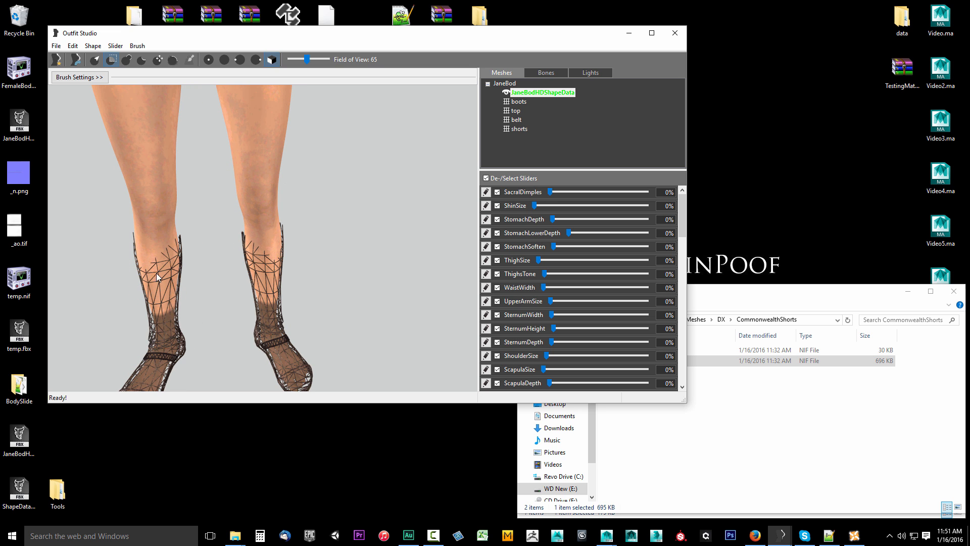
# Step: Remove the mask from the lower shins, ankles and heels, keeping the front of the feet masked
pyautogui.moveTo(152, 248)
pyautogui.mouseDown(button='right')
pyautogui.moveTo(408, 303)
pyautogui.moveTo(393, 288)
pyautogui.moveTo(392, 300)
pyautogui.moveTo(336, 288)
pyautogui.moveTo(342, 297)
pyautogui.moveTo(332, 263)
pyautogui.moveTo(317, 262)
pyautogui.moveTo(305, 296)
pyautogui.moveTo(299, 255)
pyautogui.moveTo(220, 254)
pyautogui.moveTo(238, 229)
pyautogui.moveTo(275, 225)
pyautogui.moveTo(229, 219)
pyautogui.moveTo(193, 261)
pyautogui.mouseUp(button='right')
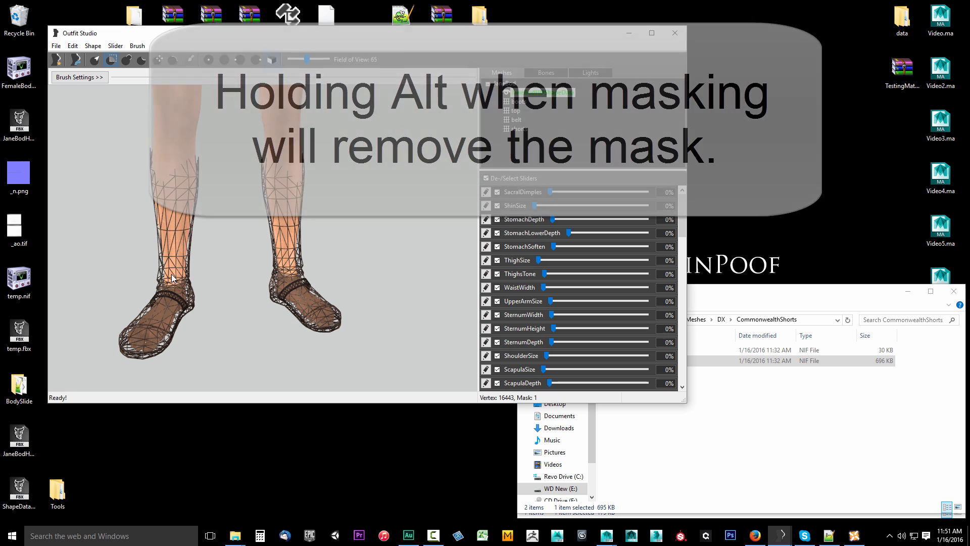
pyautogui.moveTo(171, 274)
pyautogui.mouseDown(button='right')
pyautogui.moveTo(238, 247)
pyautogui.moveTo(86, 252)
pyautogui.moveTo(274, 266)
pyautogui.moveTo(296, 296)
pyautogui.moveTo(359, 274)
pyautogui.moveTo(207, 307)
pyautogui.mouseUp(button='right')
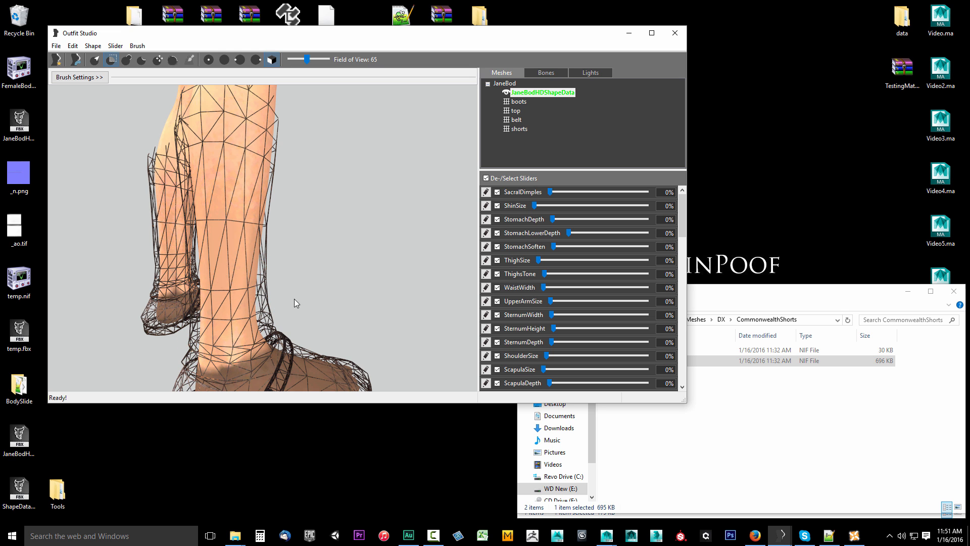
pyautogui.moveTo(295, 299)
pyautogui.mouseDown(button='right')
pyautogui.moveTo(310, 292)
pyautogui.moveTo(302, 267)
pyautogui.mouseUp(button='right')
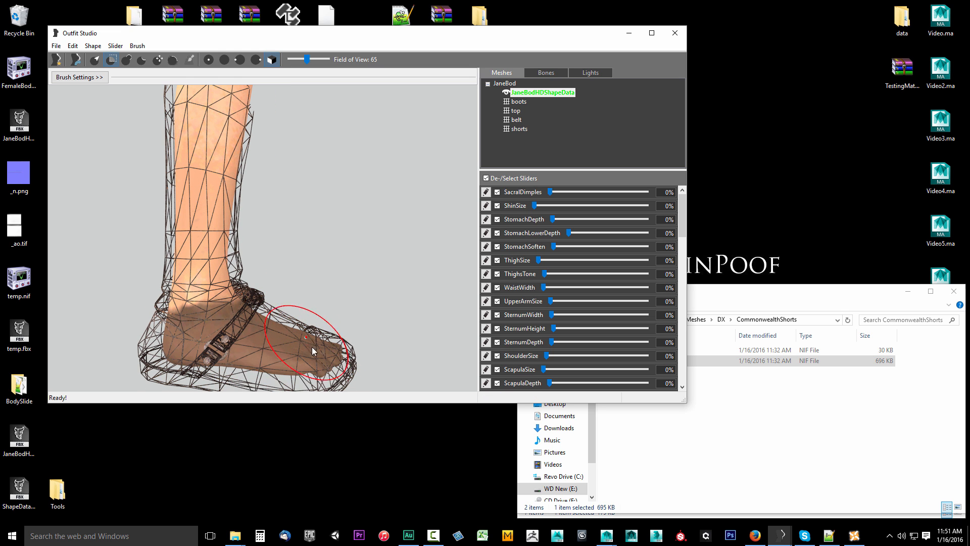
pyautogui.moveTo(311, 346)
pyautogui.mouseDown(button='right')
pyautogui.moveTo(243, 296)
pyautogui.moveTo(253, 276)
pyautogui.moveTo(192, 280)
pyautogui.moveTo(263, 305)
pyautogui.mouseUp(button='right')
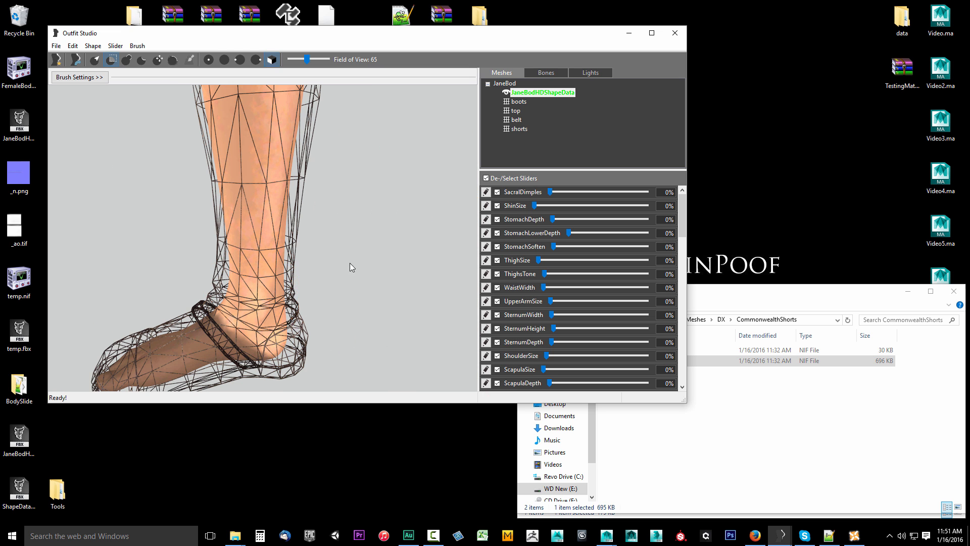
pyautogui.moveTo(349, 263)
pyautogui.mouseDown(button='right')
pyautogui.moveTo(282, 242)
pyautogui.moveTo(214, 265)
pyautogui.moveTo(106, 108)
pyautogui.moveTo(260, 263)
pyautogui.mouseUp(button='right')
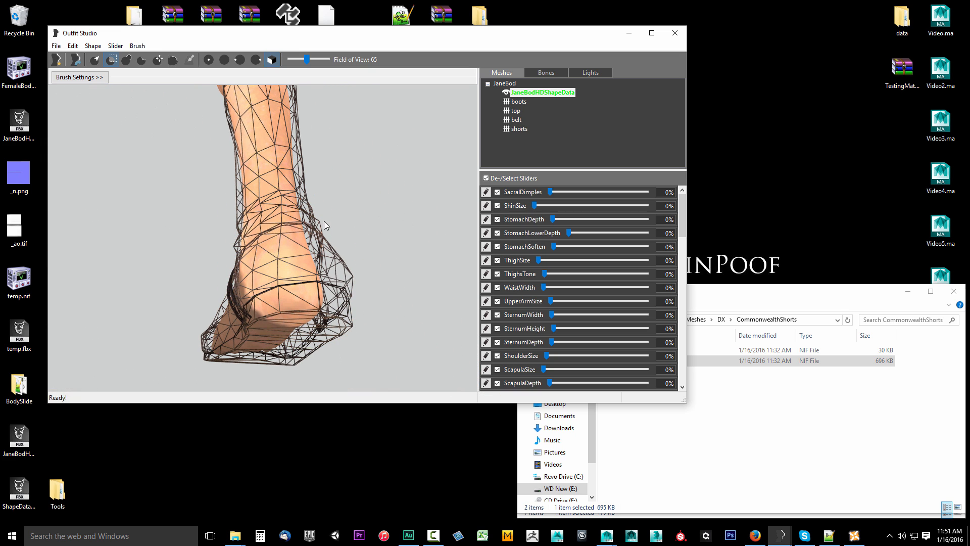
pyautogui.moveTo(324, 220); pyautogui.dragTo(243, 223, button='right')
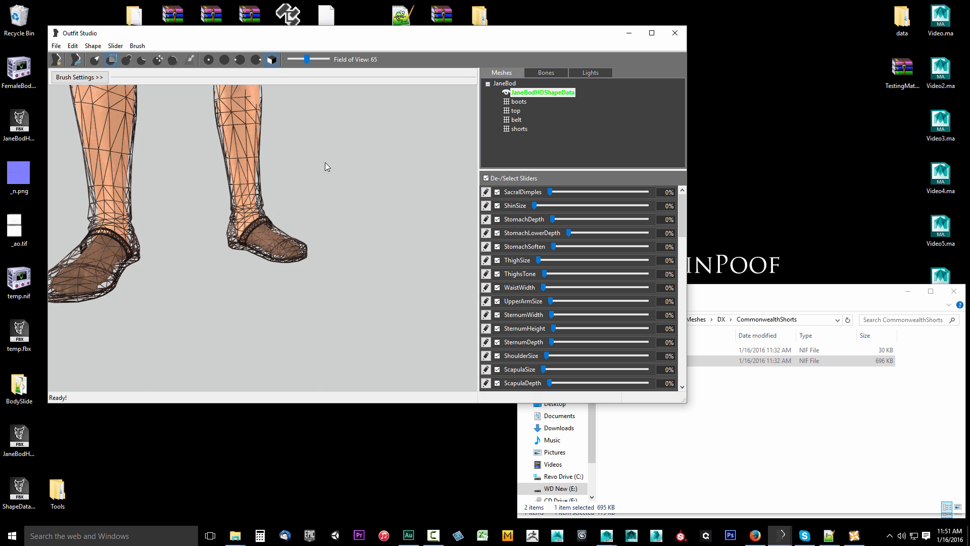
# Step: Examine how the top, belt and shorts cover the body's torso and hips from the front and back
pyautogui.scroll(-4, 336, 263)
pyautogui.moveTo(325, 163); pyautogui.dragTo(343, 349, button='middle')
pyautogui.scroll(-3, 343, 271)
pyautogui.moveTo(300, 273); pyautogui.dragTo(294, 272, button='right')
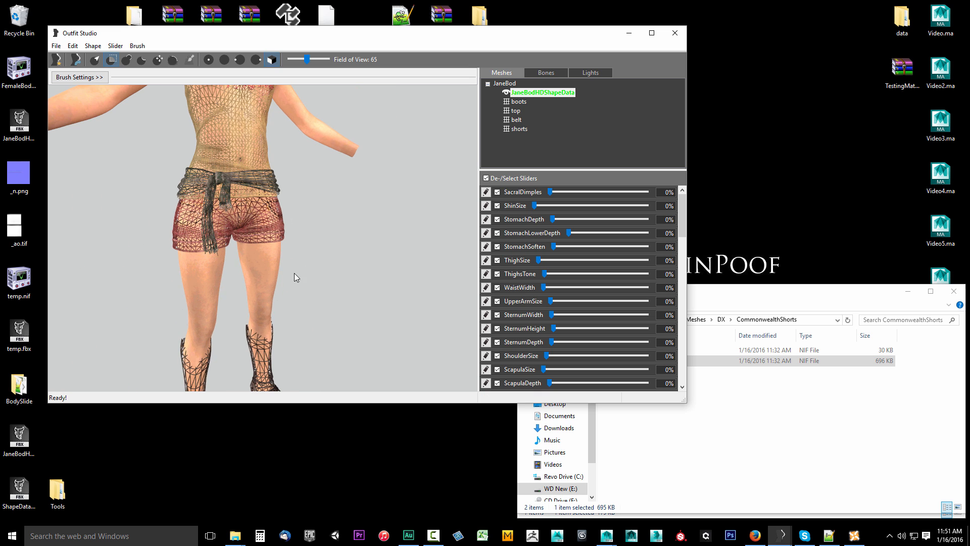
pyautogui.moveTo(294, 273); pyautogui.dragTo(333, 335, button='middle')
pyautogui.scroll(3, 333, 334)
pyautogui.moveTo(332, 335); pyautogui.dragTo(305, 329, button='right')
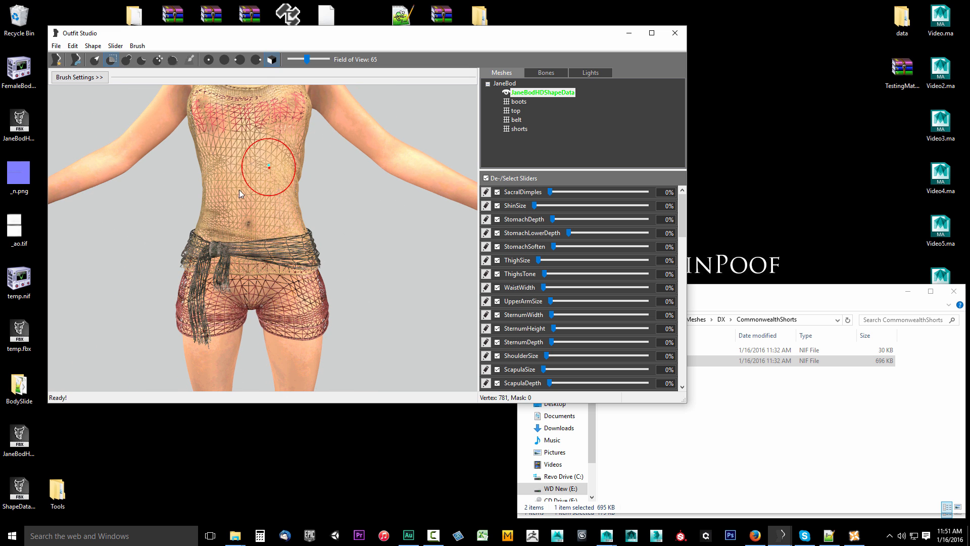
pyautogui.moveTo(252, 193)
pyautogui.mouseDown(button='right')
pyautogui.moveTo(317, 193)
pyautogui.moveTo(333, 231)
pyautogui.moveTo(415, 227)
pyautogui.mouseUp(button='right')
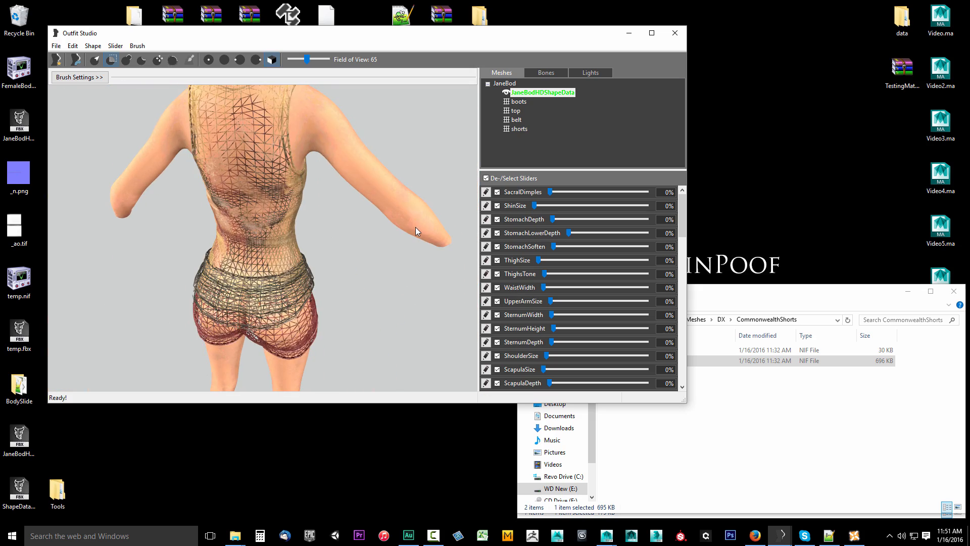
pyautogui.scroll(3, 416, 227)
pyautogui.moveTo(317, 203)
pyautogui.mouseDown(button='right')
pyautogui.moveTo(396, 211)
pyautogui.moveTo(302, 201)
pyautogui.mouseUp(button='right')
pyautogui.scroll(-3, 283, 226)
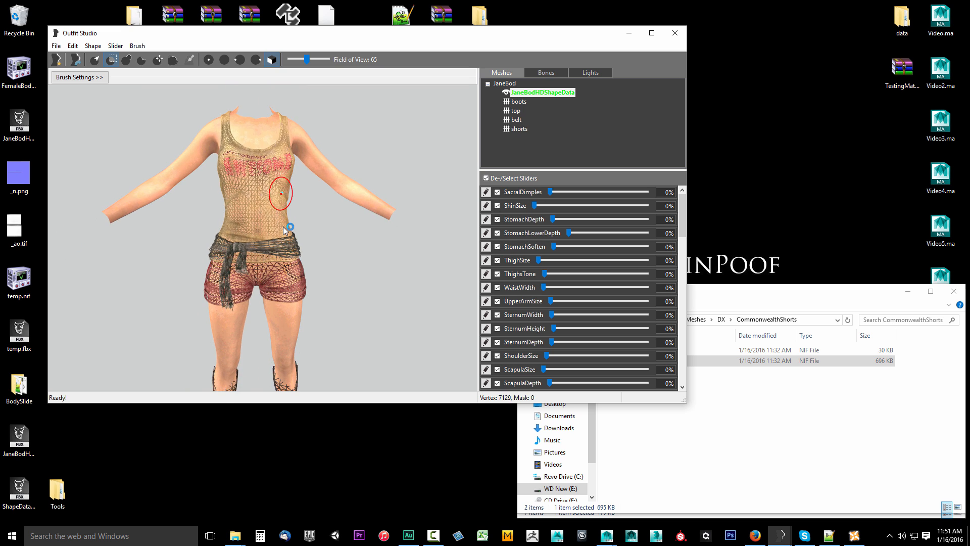
# Step: Mask the front of the body's stomach beneath the top
pyautogui.scroll(2, 282, 232)
pyautogui.scroll(2, 275, 243)
pyautogui.moveTo(277, 271); pyautogui.dragTo(275, 291, button='middle')
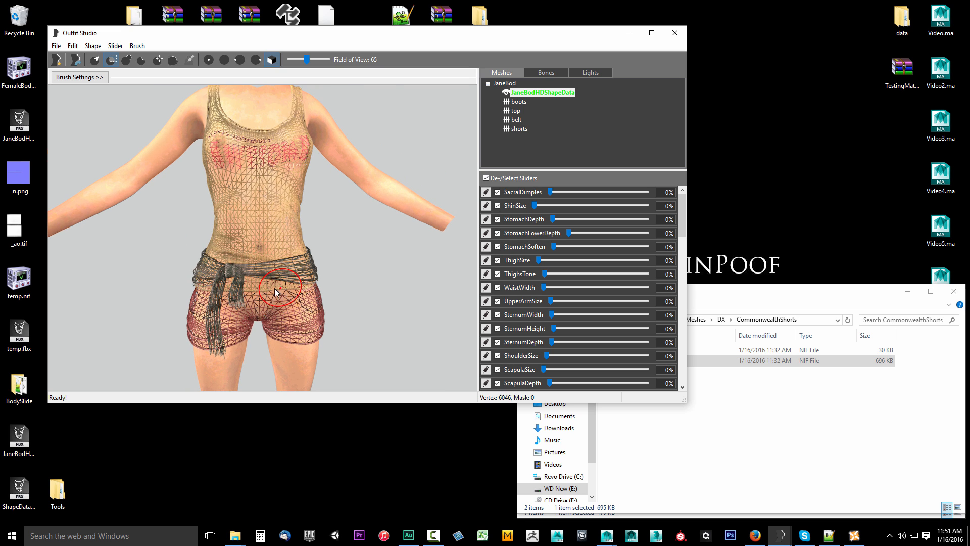
pyautogui.scroll(1, 274, 288)
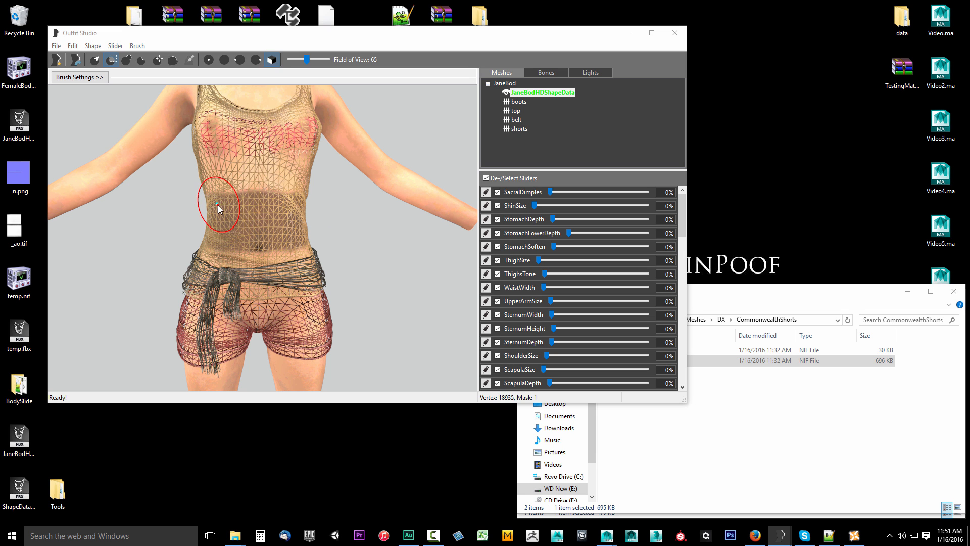
# Step: Extend the body mask from the stomach around the sides of the waist to the lower back
pyautogui.moveTo(278, 251)
pyautogui.mouseDown(button='right')
pyautogui.moveTo(335, 244)
pyautogui.moveTo(268, 248)
pyautogui.moveTo(283, 247)
pyautogui.mouseUp(button='right')
pyautogui.click(526, 110)
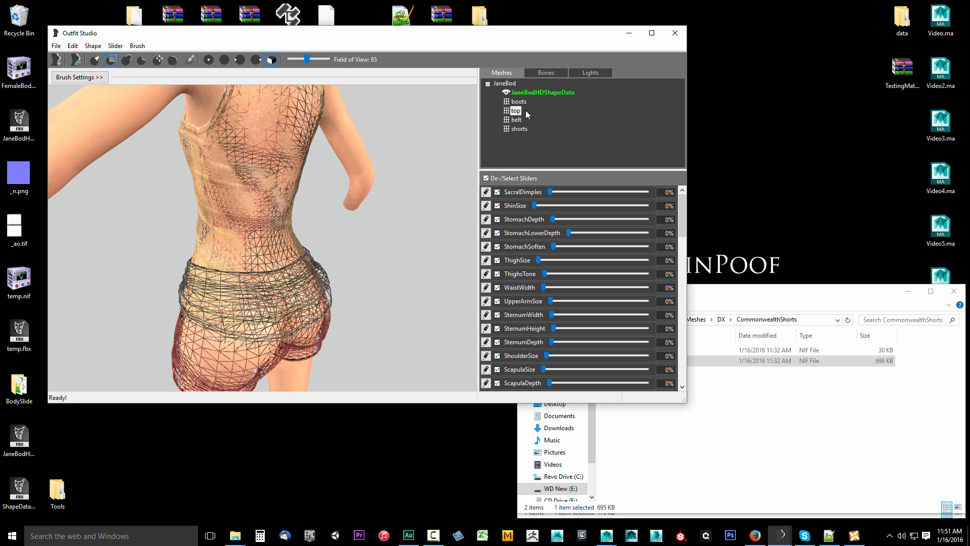
pyautogui.moveTo(355, 203); pyautogui.dragTo(470, 205, button='right')
pyautogui.moveTo(362, 235)
pyautogui.mouseDown(button='right')
pyautogui.moveTo(226, 232)
pyautogui.moveTo(329, 239)
pyautogui.moveTo(256, 227)
pyautogui.moveTo(350, 229)
pyautogui.mouseUp(button='right')
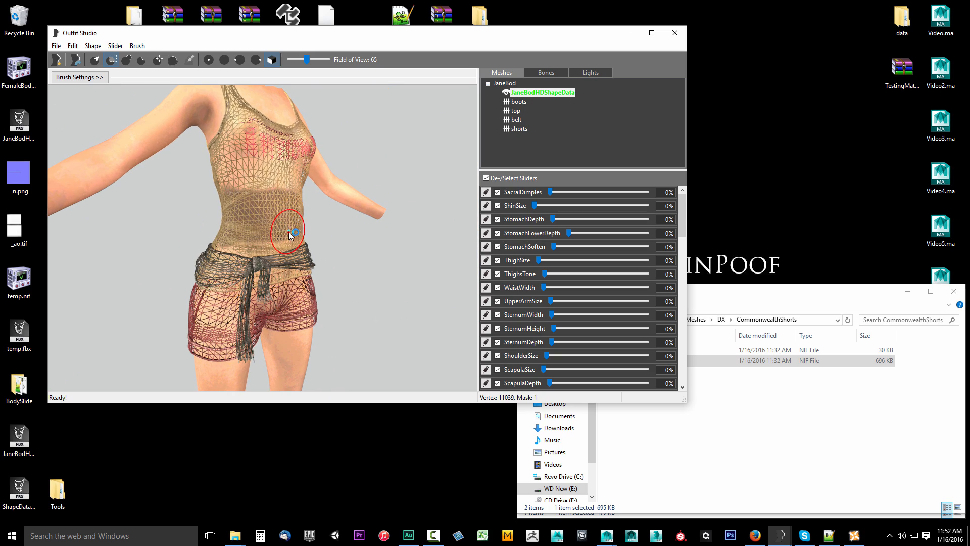
pyautogui.moveTo(268, 221)
pyautogui.mouseDown(button='right')
pyautogui.moveTo(244, 238)
pyautogui.moveTo(313, 238)
pyautogui.mouseUp(button='right')
pyautogui.moveTo(313, 237)
pyautogui.mouseDown()
pyautogui.moveTo(274, 221)
pyautogui.moveTo(243, 223)
pyautogui.mouseUp()
pyautogui.moveTo(252, 228)
pyautogui.mouseDown(button='right')
pyautogui.moveTo(285, 237)
pyautogui.moveTo(211, 223)
pyautogui.mouseUp(button='right')
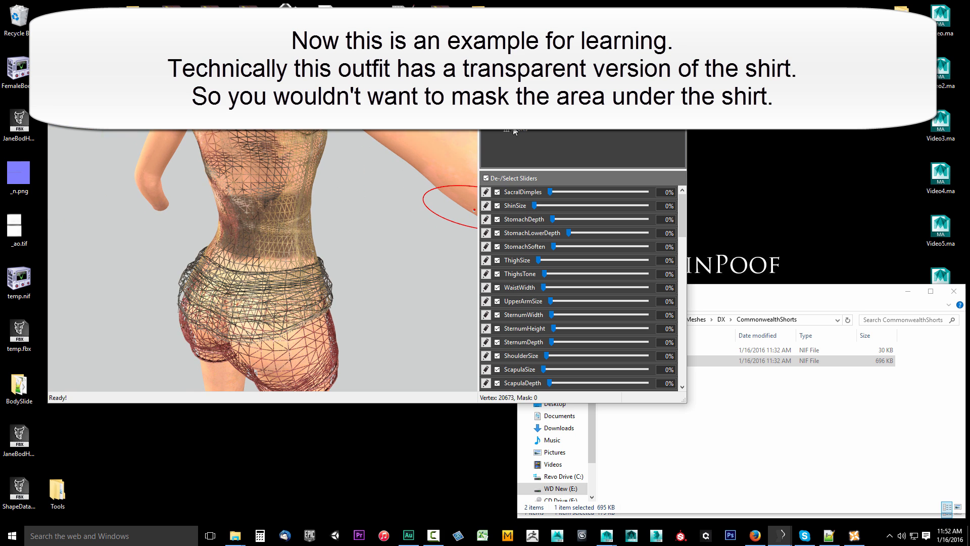
# Step: Extend the body mask downward beneath the belt at the front and back of the hips
pyautogui.moveTo(354, 192)
pyautogui.mouseDown(button='right')
pyautogui.moveTo(294, 209)
pyautogui.moveTo(236, 208)
pyautogui.moveTo(233, 217)
pyautogui.mouseUp(button='right')
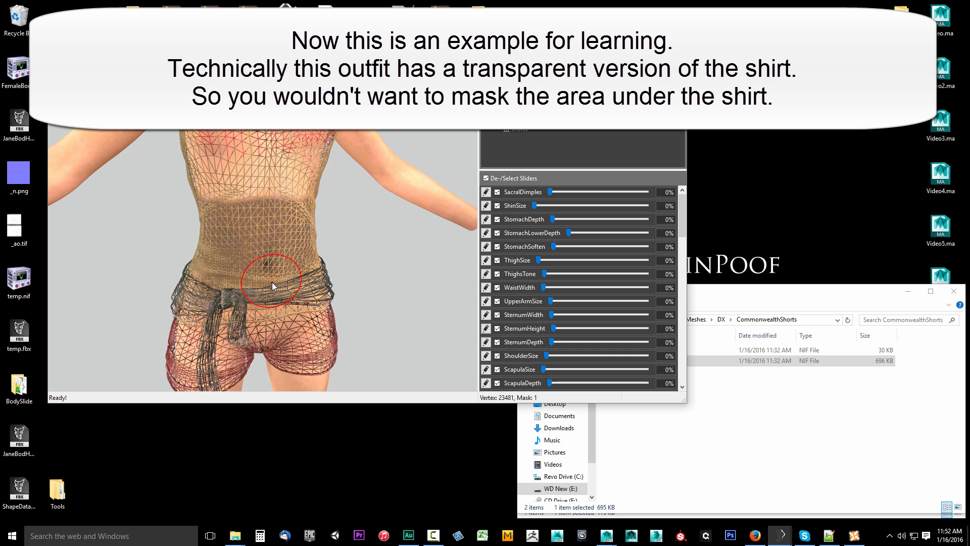
pyautogui.moveTo(242, 294)
pyautogui.mouseDown(button='right')
pyautogui.moveTo(357, 274)
pyautogui.moveTo(302, 215)
pyautogui.mouseUp(button='right')
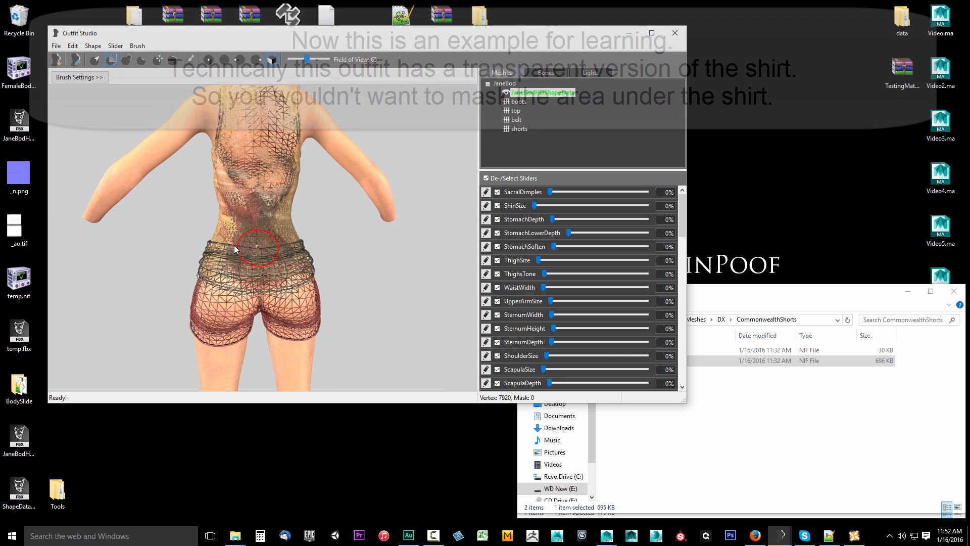
pyautogui.moveTo(232, 254)
pyautogui.mouseDown(button='right')
pyautogui.moveTo(350, 264)
pyautogui.moveTo(326, 274)
pyautogui.moveTo(264, 261)
pyautogui.moveTo(256, 240)
pyautogui.mouseUp(button='right')
pyautogui.scroll(5, 257, 239)
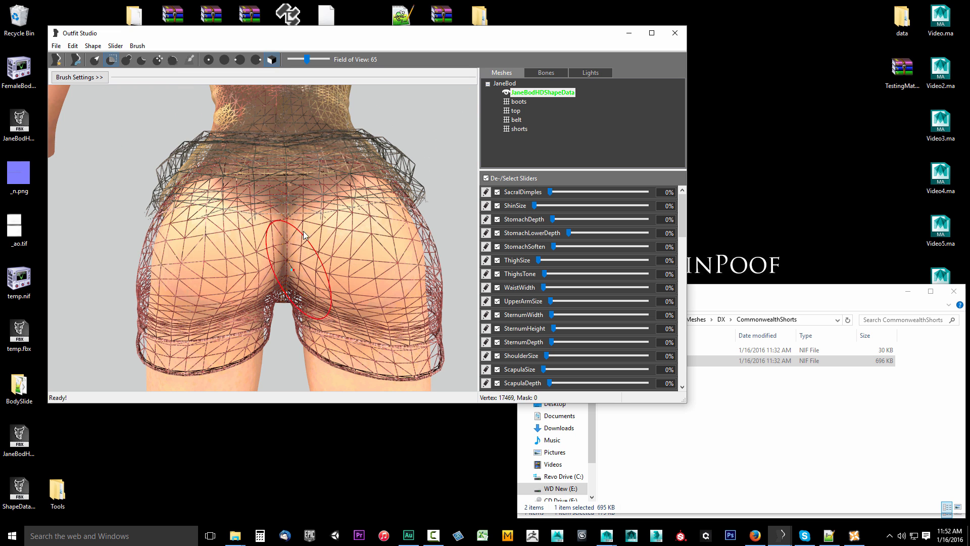
# Step: Hide the belt and extend the body mask down the centre of the upper buttocks beneath the shorts
pyautogui.click(508, 119)
pyautogui.click(508, 120)
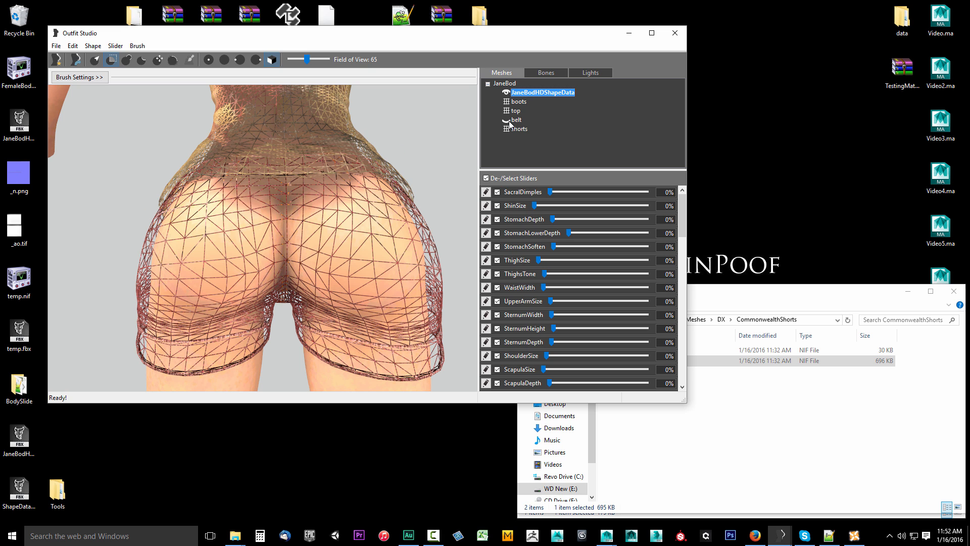
pyautogui.moveTo(268, 180); pyautogui.dragTo(280, 223)
pyautogui.scroll(-5, 314, 305)
pyautogui.moveTo(313, 305); pyautogui.dragTo(306, 299, button='right')
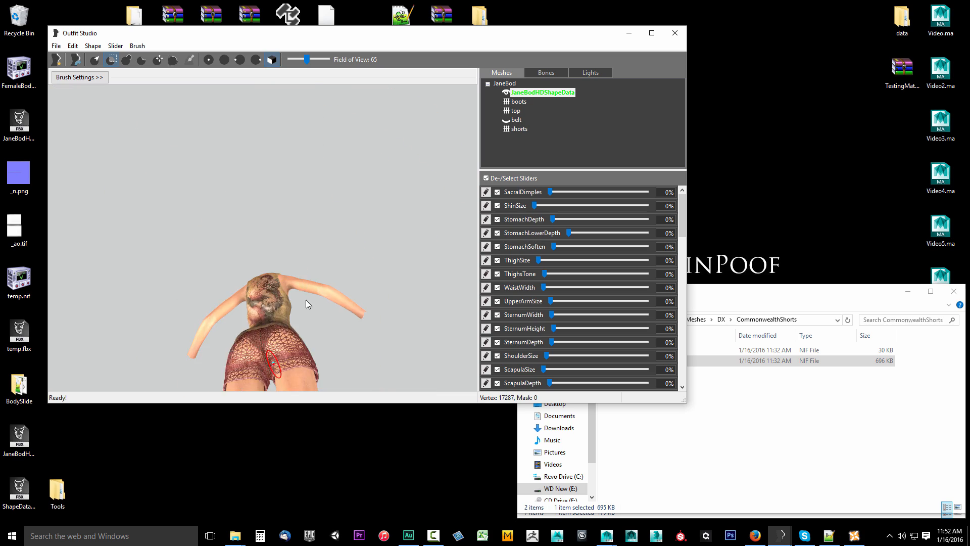
pyautogui.scroll(8, 308, 299)
pyautogui.scroll(-2, 305, 267)
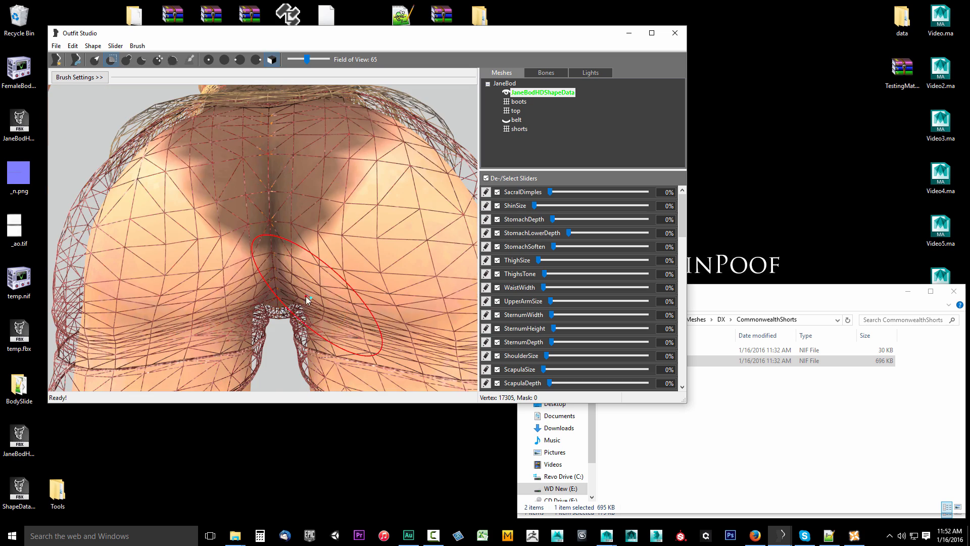
# Step: Extend the body mask down between the buttocks and through the crotch beneath the shorts
pyautogui.scroll(-8, 305, 296)
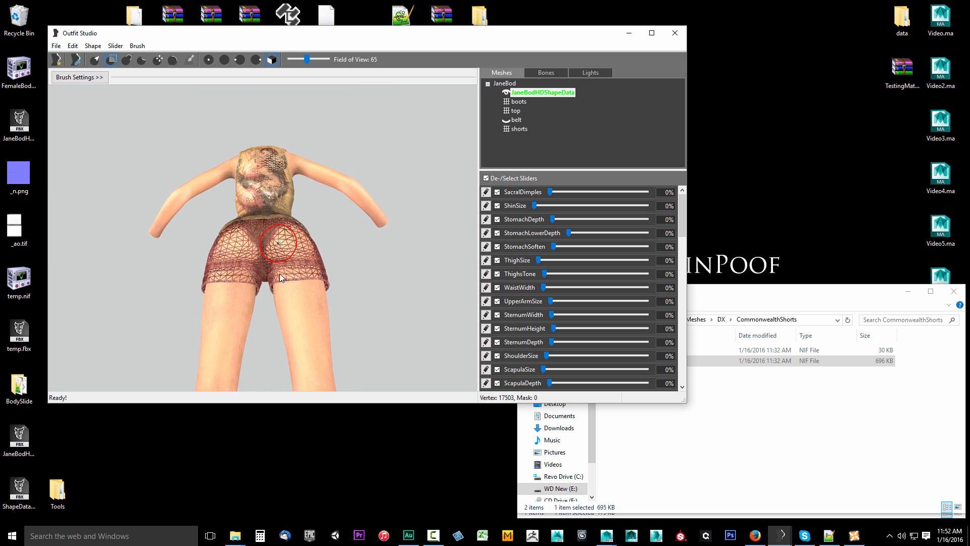
pyautogui.scroll(7, 277, 302)
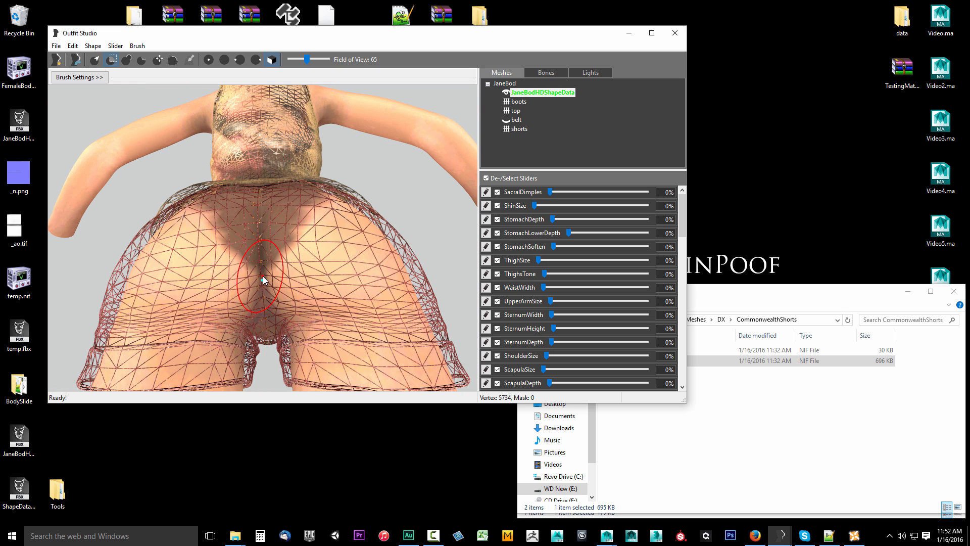
pyautogui.moveTo(262, 273)
pyautogui.mouseDown()
pyautogui.moveTo(272, 331)
pyautogui.moveTo(249, 266)
pyautogui.moveTo(210, 211)
pyautogui.moveTo(231, 232)
pyautogui.moveTo(187, 207)
pyautogui.mouseUp()
pyautogui.moveTo(187, 207)
pyautogui.mouseDown(button='right')
pyautogui.moveTo(274, 249)
pyautogui.moveTo(211, 262)
pyautogui.mouseUp(button='right')
pyautogui.moveTo(256, 265); pyautogui.dragTo(265, 342)
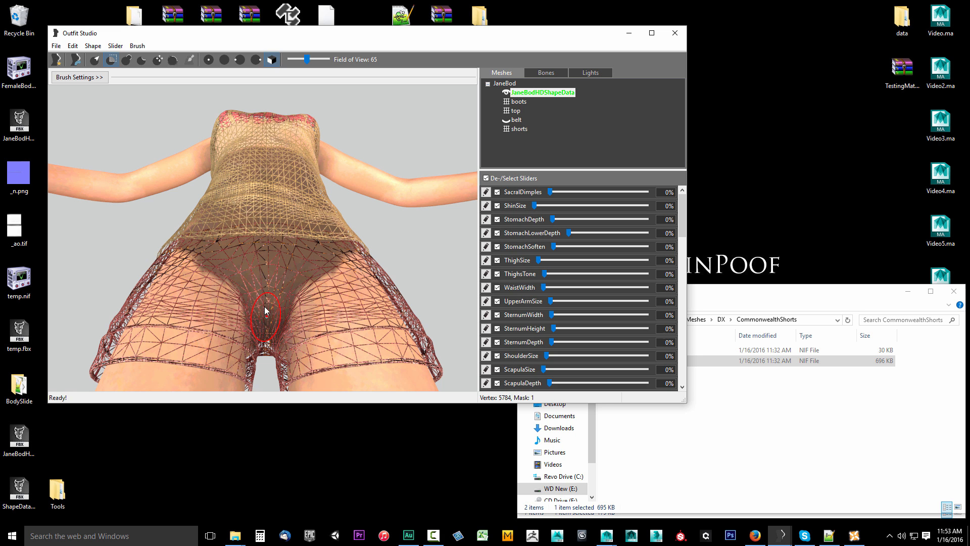
pyautogui.moveTo(265, 306); pyautogui.dragTo(390, 301, button='right')
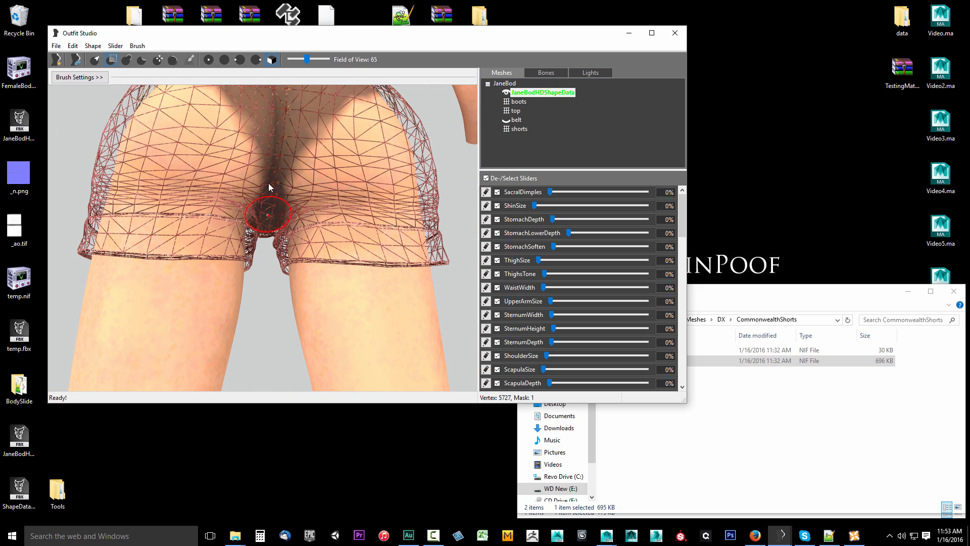
pyautogui.moveTo(268, 183); pyautogui.dragTo(240, 111, button='middle')
# Step: Extend the body mask around the sides of the hips beneath the upper part of the shorts
pyautogui.scroll(-3, 279, 165)
pyautogui.scroll(5, 284, 188)
pyautogui.scroll(-5, 283, 190)
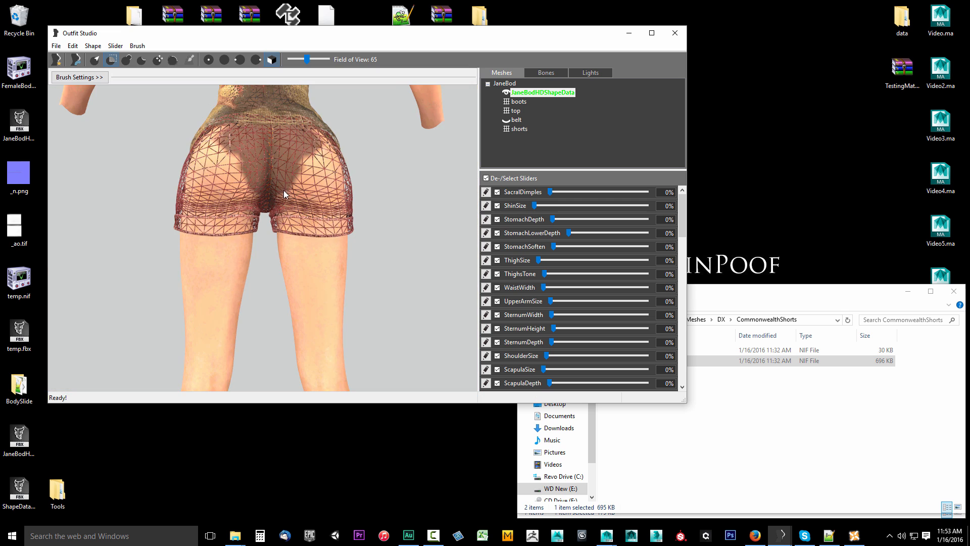
pyautogui.scroll(5, 298, 202)
pyautogui.scroll(-5, 299, 202)
pyautogui.moveTo(298, 202); pyautogui.dragTo(301, 229, button='right')
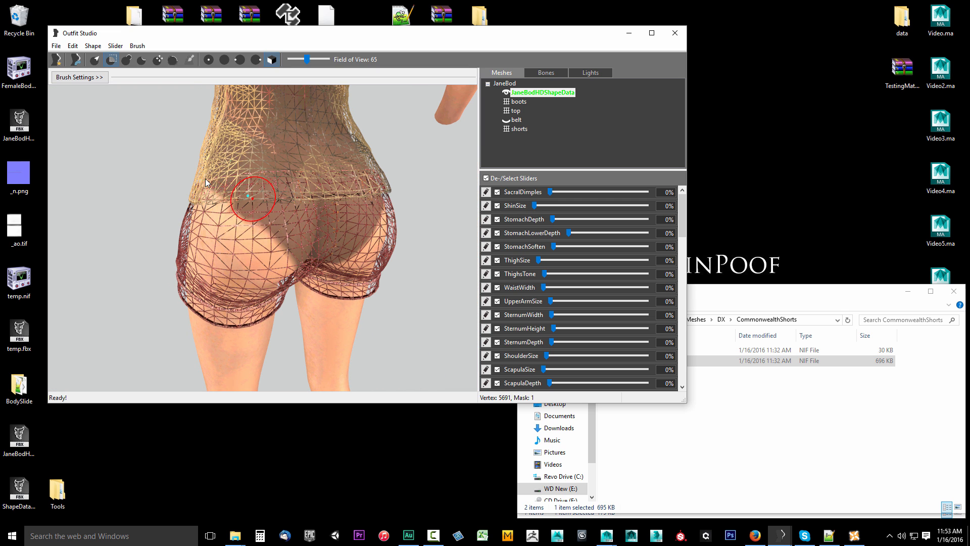
pyautogui.moveTo(209, 179); pyautogui.dragTo(325, 194, button='right')
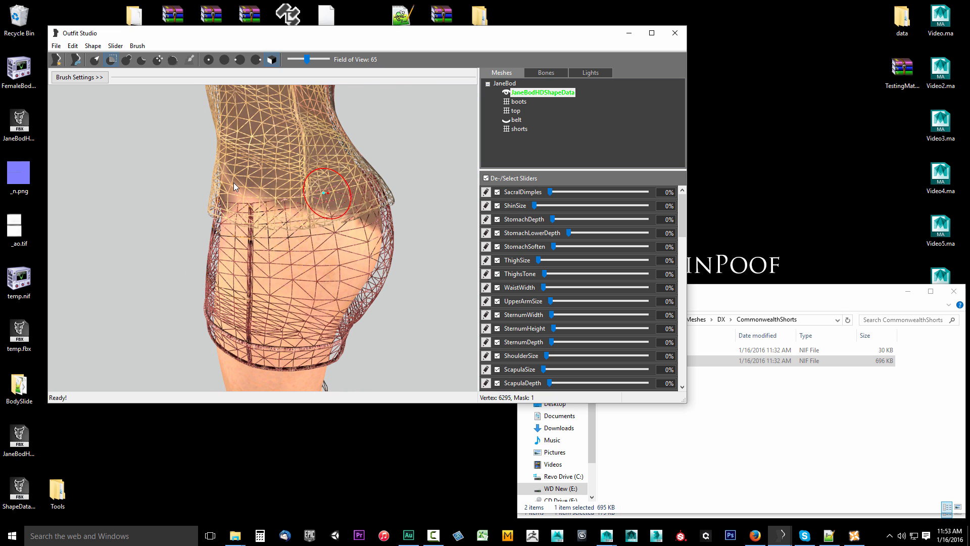
pyautogui.moveTo(262, 188); pyautogui.dragTo(268, 201, button='right')
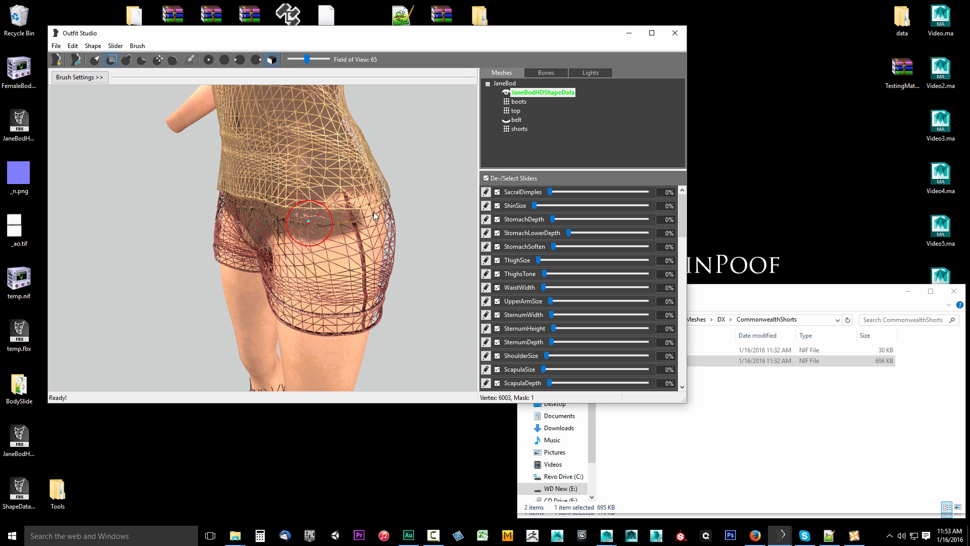
pyautogui.moveTo(374, 212); pyautogui.dragTo(304, 216, button='right')
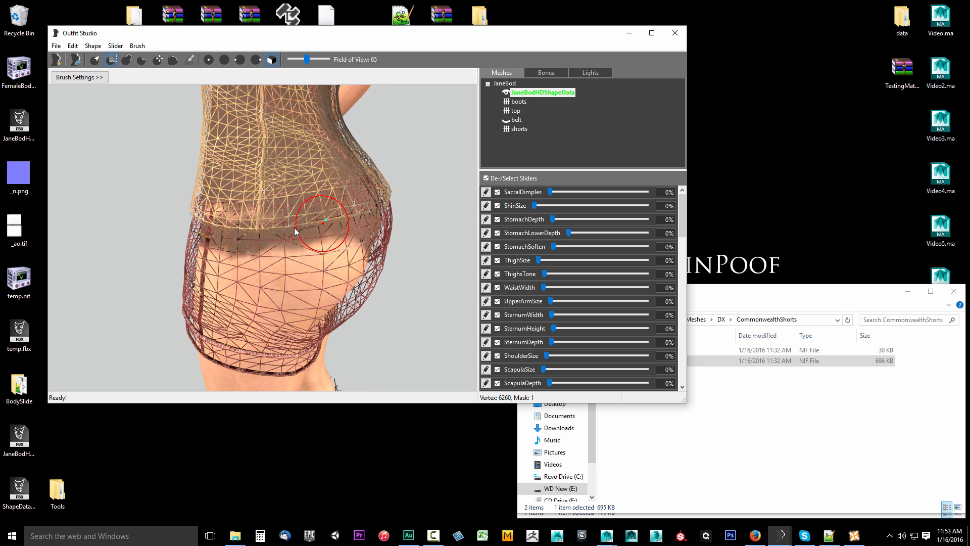
pyautogui.moveTo(252, 214); pyautogui.dragTo(327, 217, button='right')
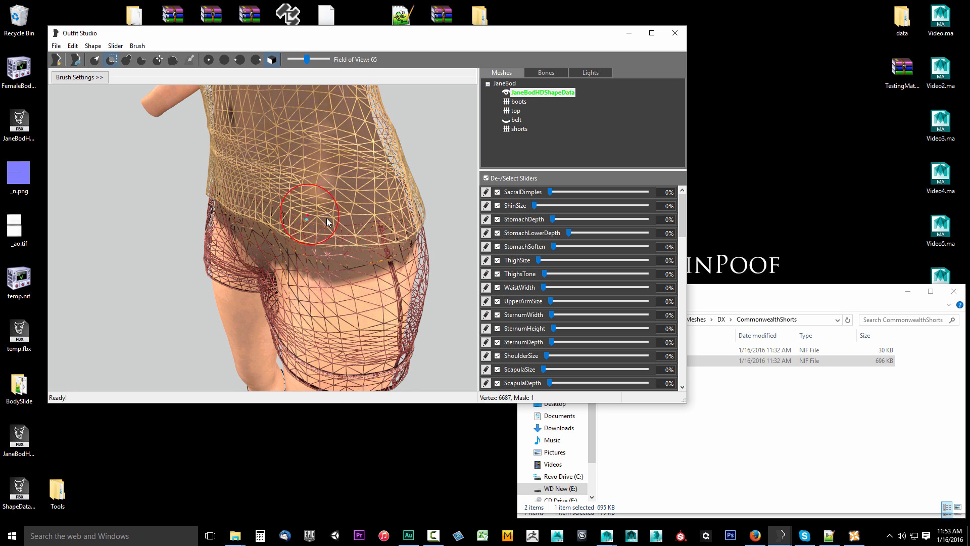
# Step: Fill in the body mask on the upper outer buttocks beneath the shorts
pyautogui.scroll(-5, 324, 197)
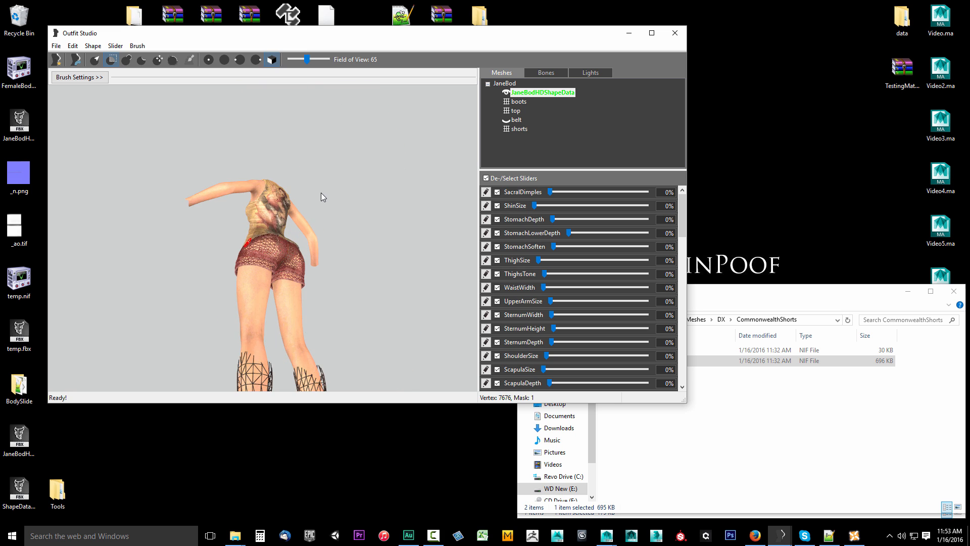
pyautogui.scroll(5, 324, 197)
pyautogui.moveTo(338, 216); pyautogui.dragTo(230, 215, button='right')
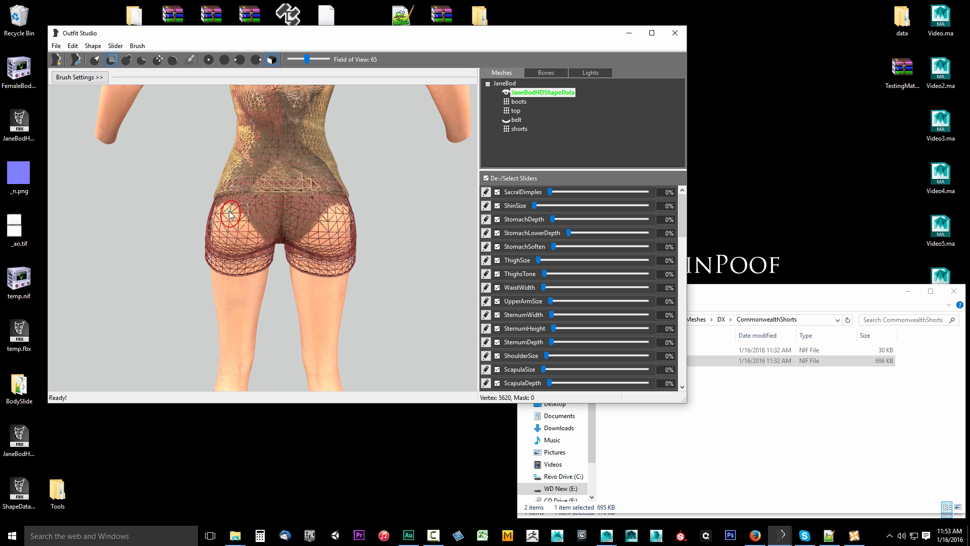
pyautogui.moveTo(244, 210); pyautogui.dragTo(223, 200)
pyautogui.moveTo(328, 198); pyautogui.dragTo(259, 225, button='right')
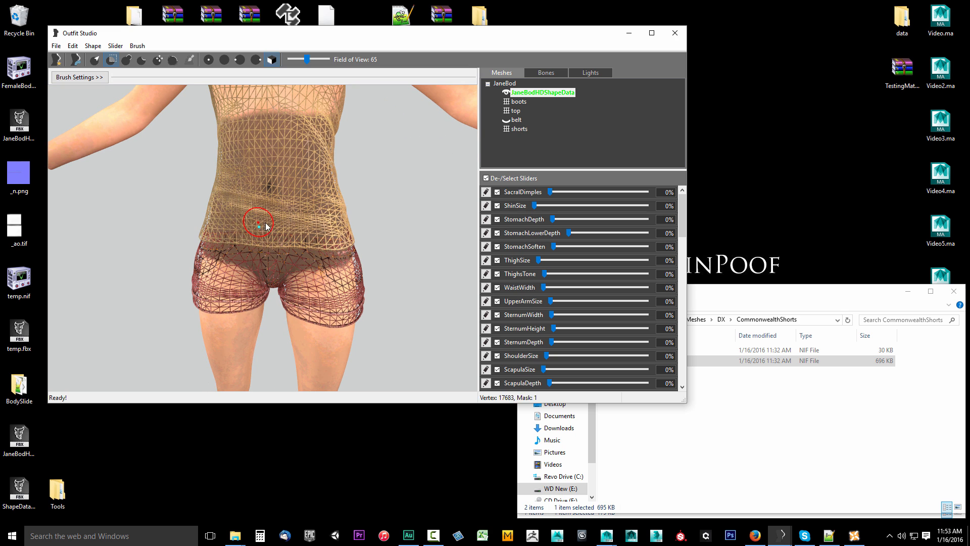
# Step: Hide the top, boots and shorts meshes so only the masked body remains displayed
pyautogui.click(507, 112)
pyautogui.click(508, 112)
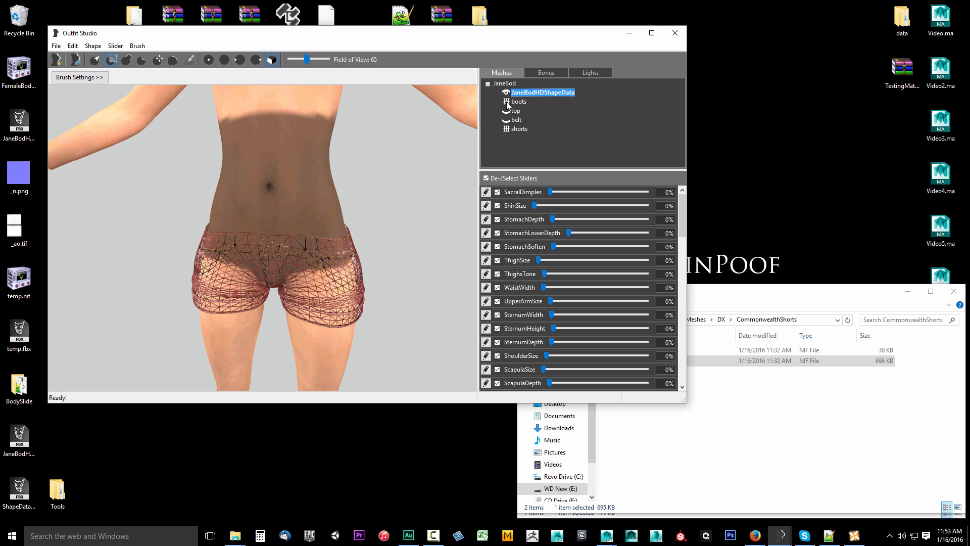
pyautogui.click(507, 129)
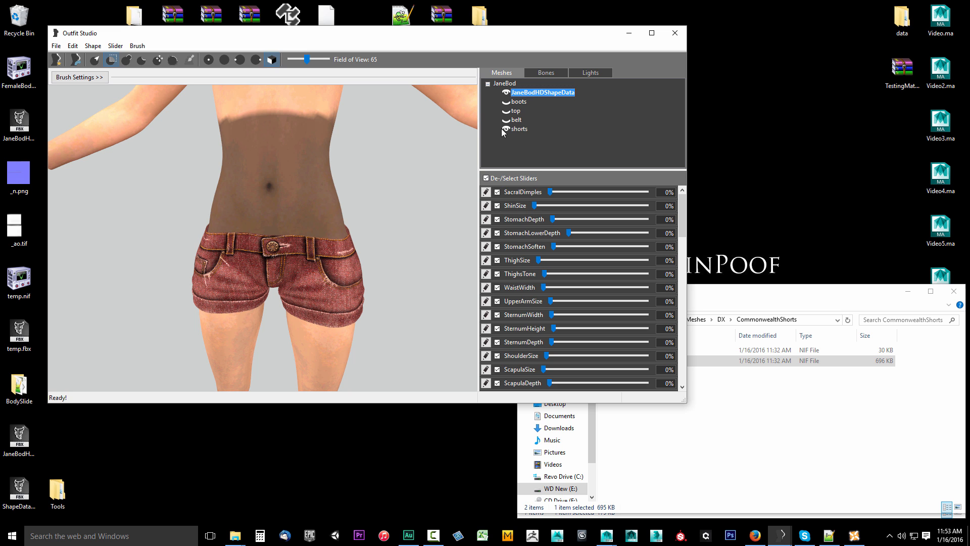
pyautogui.press('alt')
pyautogui.click(506, 129)
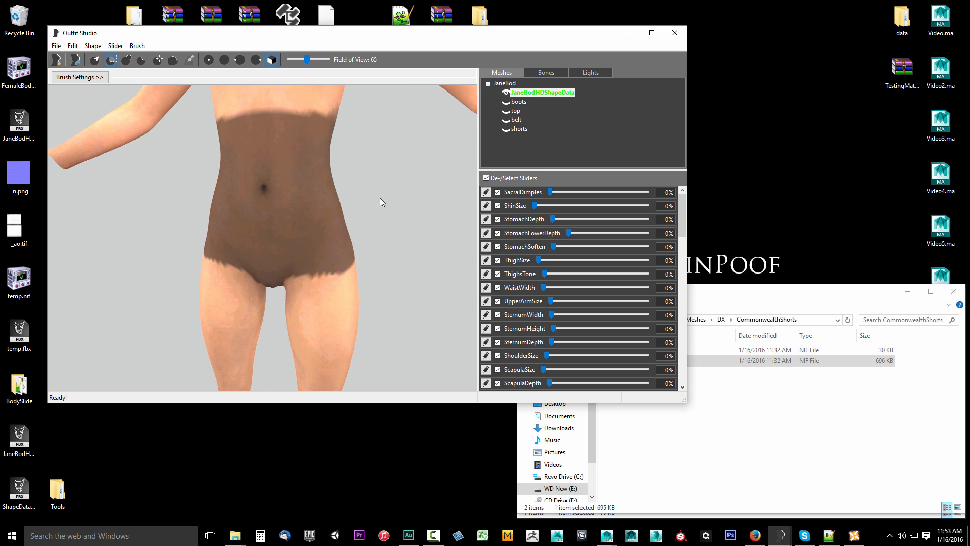
# Step: Examine the body mask around the waist, hips and crotch for gaps from several angles
pyautogui.moveTo(380, 198)
pyautogui.mouseDown(button='right')
pyautogui.moveTo(247, 192)
pyautogui.moveTo(292, 222)
pyautogui.mouseUp(button='right')
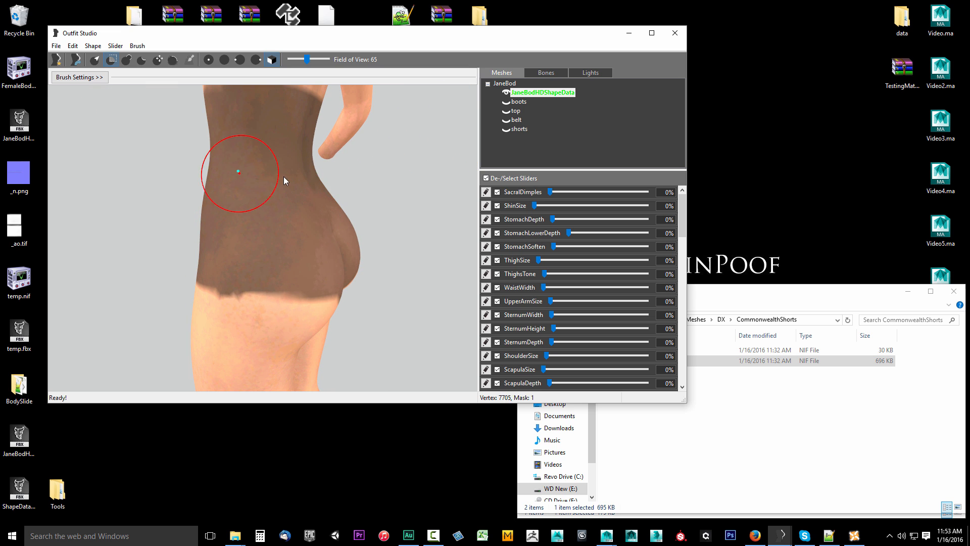
pyautogui.moveTo(362, 177)
pyautogui.mouseDown(button='right')
pyautogui.moveTo(281, 198)
pyautogui.moveTo(259, 184)
pyautogui.mouseUp(button='right')
pyautogui.moveTo(319, 177); pyautogui.dragTo(341, 211, button='right')
pyautogui.scroll(5, 310, 212)
pyautogui.scroll(-4, 311, 216)
pyautogui.scroll(8, 304, 195)
pyautogui.scroll(-5, 319, 217)
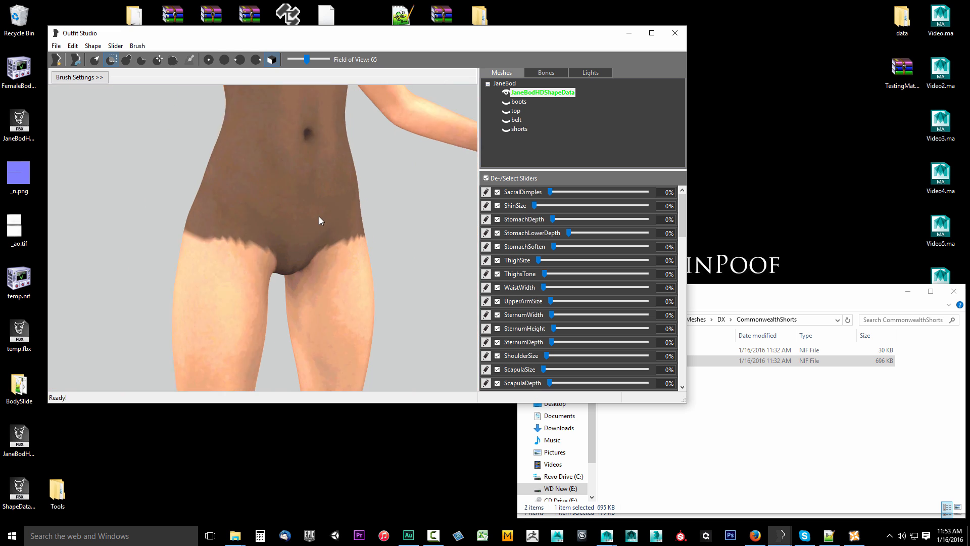
# Step: Unmask a patch beside the navel and mask it again
pyautogui.click(261, 167)
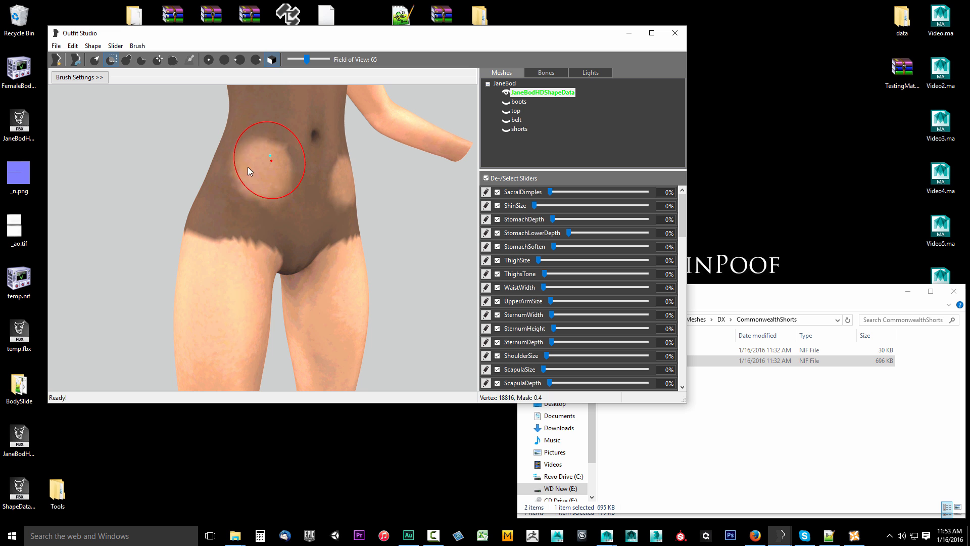
pyautogui.moveTo(247, 166); pyautogui.dragTo(286, 172)
pyautogui.moveTo(342, 205); pyautogui.dragTo(312, 199, button='right')
pyautogui.scroll(-2, 312, 199)
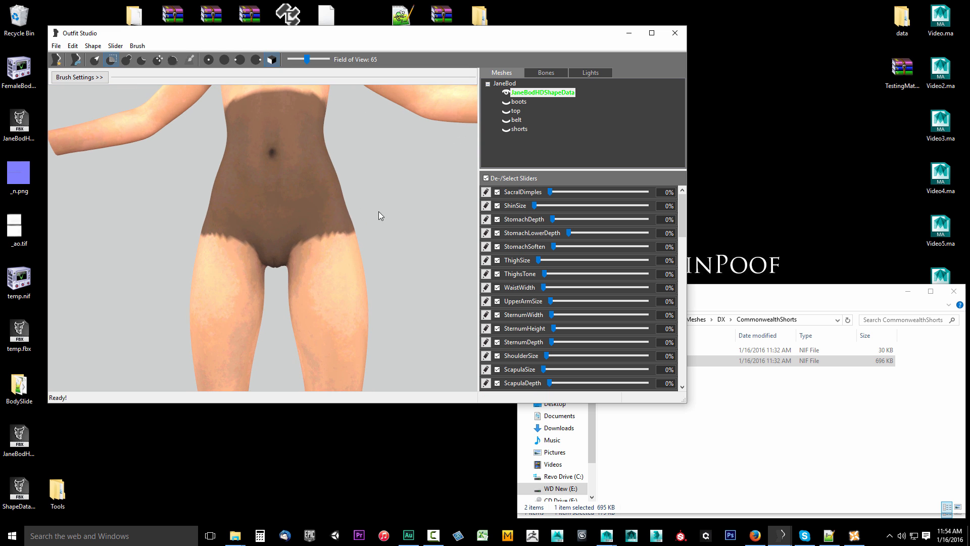
# Step: Try unmasking part of the mask's edge on the buttocks from behind, and undo the change
pyautogui.moveTo(379, 213)
pyautogui.mouseDown(button='right')
pyautogui.moveTo(241, 217)
pyautogui.moveTo(324, 299)
pyautogui.mouseUp(button='right')
pyautogui.moveTo(324, 298); pyautogui.dragTo(323, 331, button='middle')
pyautogui.scroll(5, 307, 254)
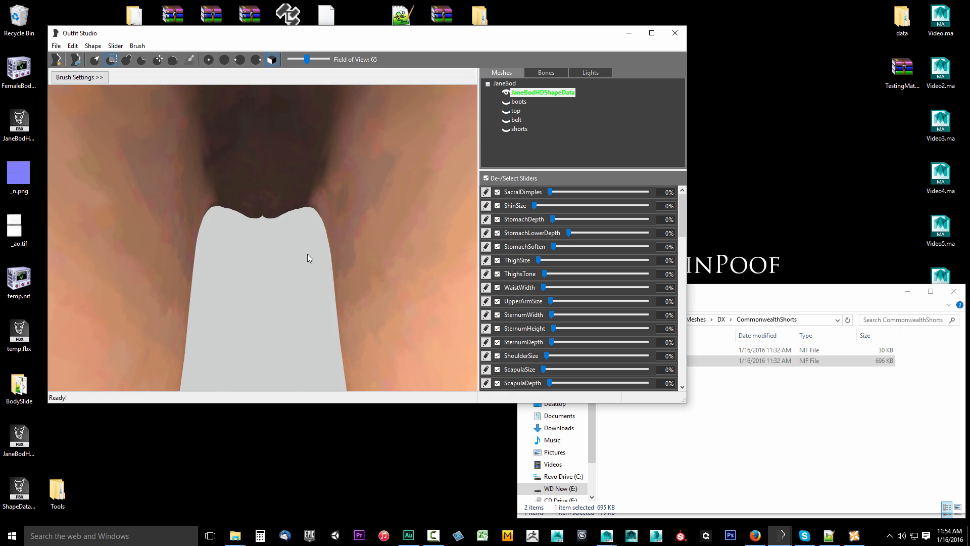
pyautogui.scroll(-4, 307, 253)
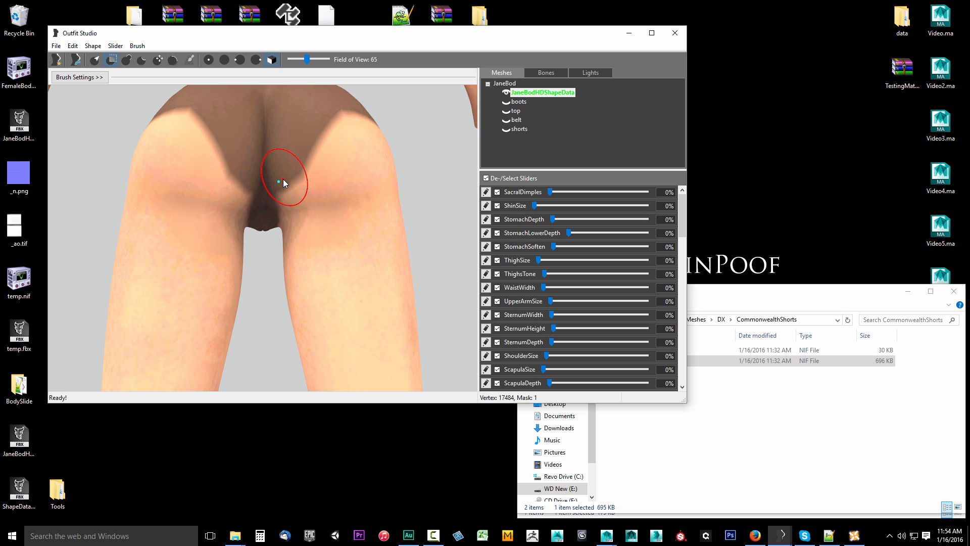
pyautogui.moveTo(289, 174)
pyautogui.keyDown('alt'); pyautogui.mouseDown()
pyautogui.moveTo(273, 191)
pyautogui.moveTo(301, 141)
pyautogui.moveTo(338, 112)
pyautogui.moveTo(322, 118)
pyautogui.moveTo(357, 113)
pyautogui.mouseUp(); pyautogui.keyUp('alt')
pyautogui.hotkey('ctrl', 'z')
# Step: Examine the body mask on the feet, legs and torso
pyautogui.moveTo(358, 113)
pyautogui.mouseDown(button='right')
pyautogui.moveTo(290, 159)
pyautogui.moveTo(274, 186)
pyautogui.moveTo(326, 229)
pyautogui.moveTo(271, 156)
pyautogui.mouseUp(button='right')
pyautogui.moveTo(310, 298); pyautogui.dragTo(281, 160, button='middle')
pyautogui.moveTo(281, 243); pyautogui.dragTo(335, 352, button='right')
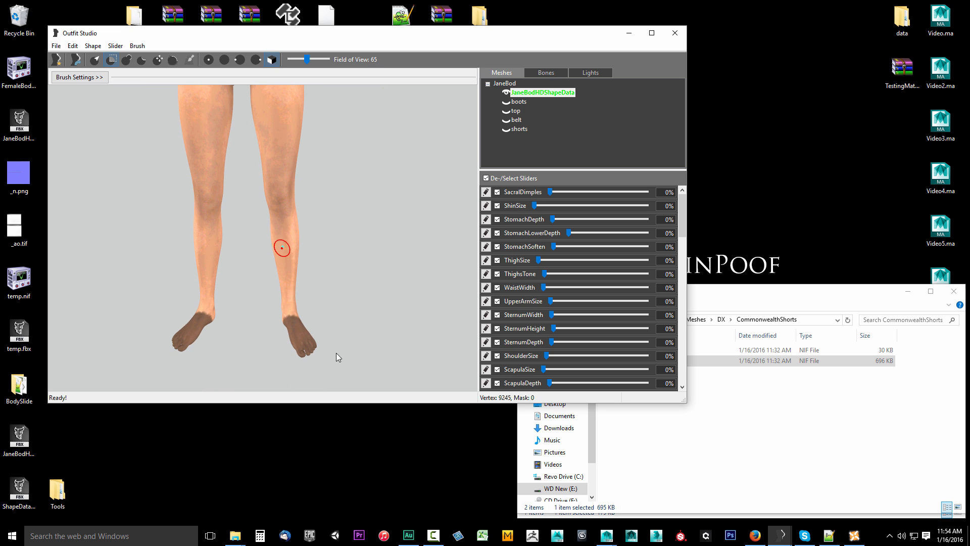
pyautogui.moveTo(286, 202); pyautogui.dragTo(326, 312, button='middle')
pyautogui.moveTo(314, 181); pyautogui.dragTo(316, 242, button='middle')
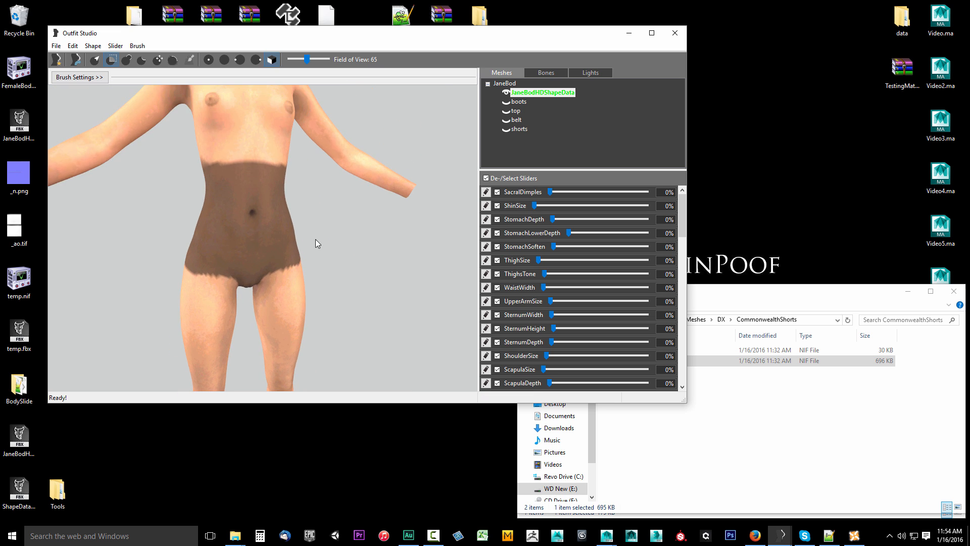
pyautogui.moveTo(316, 243)
pyautogui.mouseDown(button='right')
pyautogui.moveTo(173, 232)
pyautogui.moveTo(323, 243)
pyautogui.mouseUp(button='right')
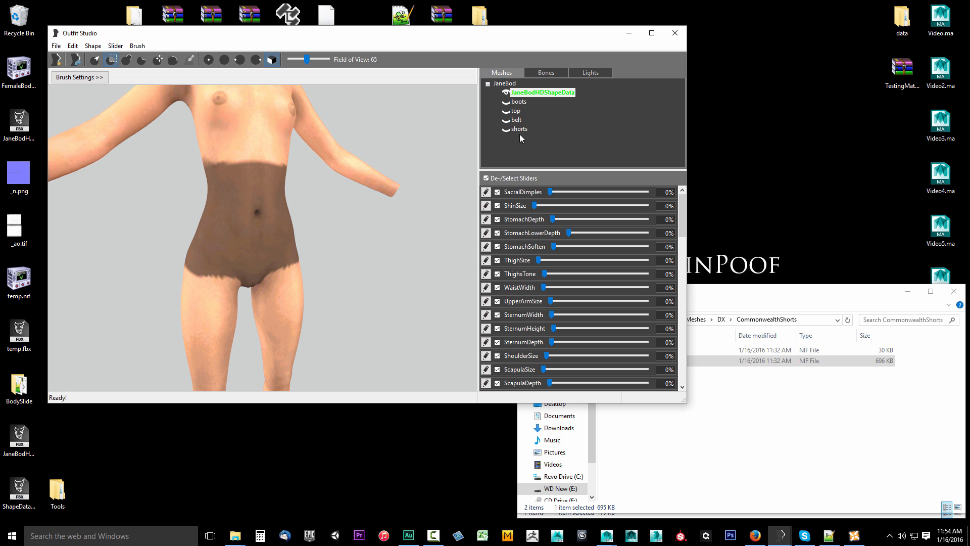
# Step: Show the boots, top, belt and shorts again as fully textured meshes
pyautogui.click(507, 102)
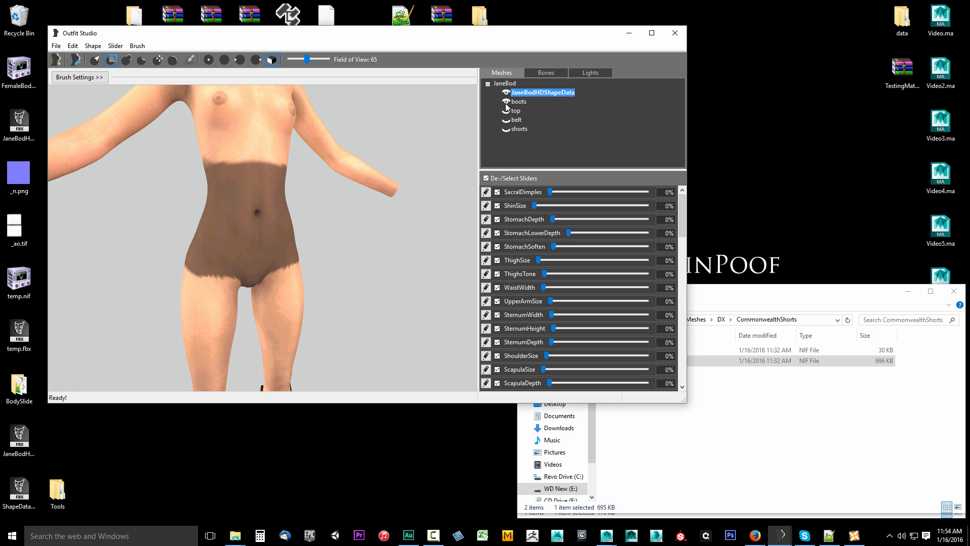
pyautogui.click(506, 102)
pyautogui.click(506, 111)
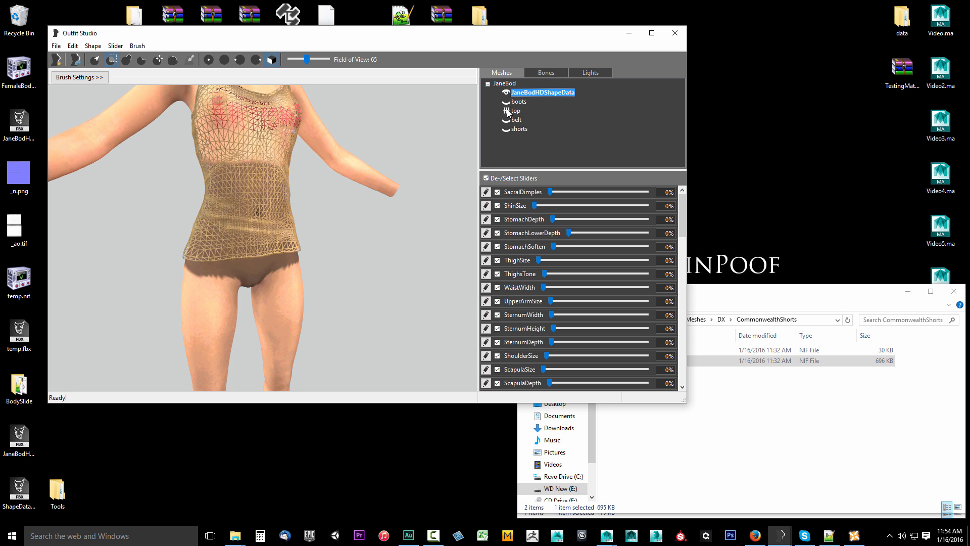
pyautogui.click(506, 111)
pyautogui.click(506, 102)
pyautogui.click(506, 102)
pyautogui.click(506, 121)
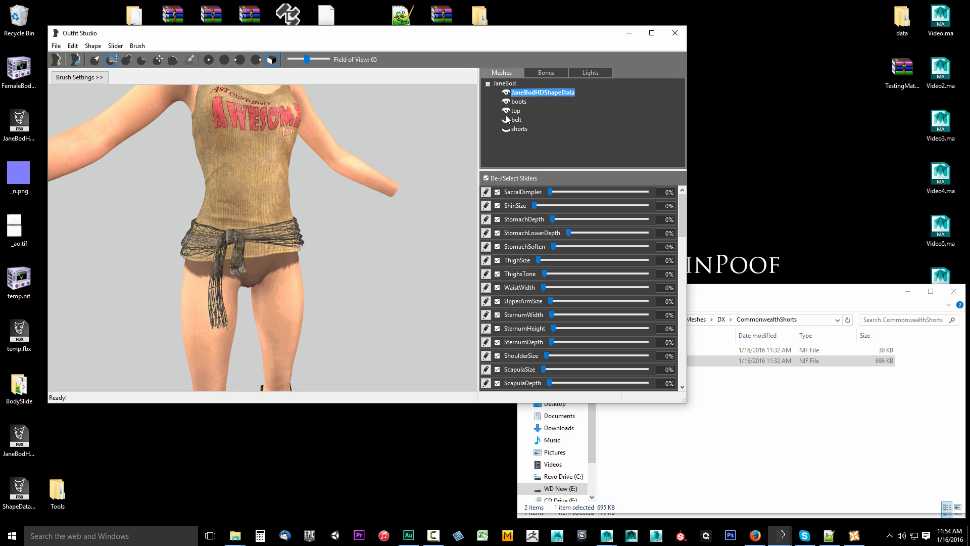
pyautogui.click(506, 120)
pyautogui.click(507, 128)
pyautogui.click(507, 128)
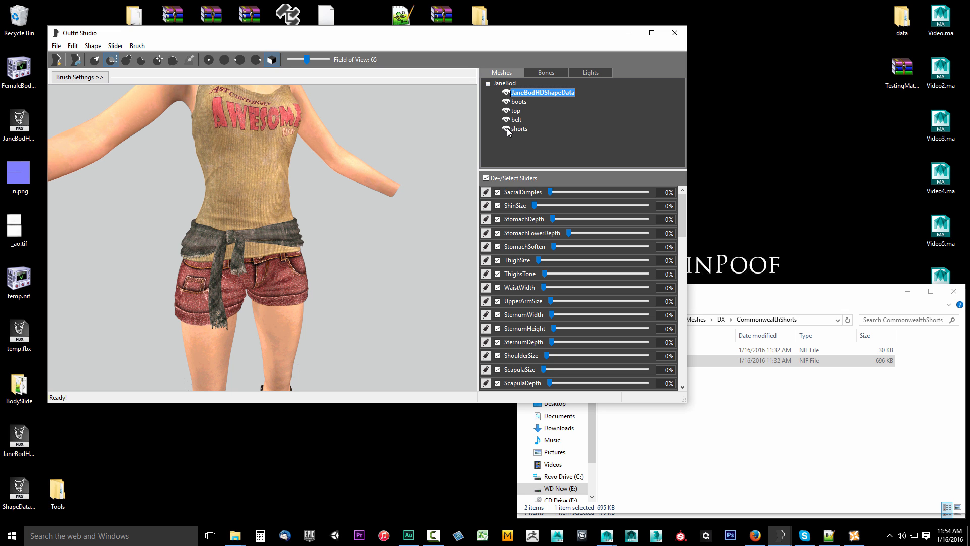
# Step: Invert the body mask and hide the top to expose the back
pyautogui.moveTo(426, 232); pyautogui.dragTo(376, 311, button='right')
pyautogui.scroll(3, 353, 201)
pyautogui.moveTo(353, 202)
pyautogui.mouseDown(button='right')
pyautogui.moveTo(314, 229)
pyautogui.moveTo(188, 224)
pyautogui.moveTo(372, 202)
pyautogui.moveTo(383, 266)
pyautogui.moveTo(542, 260)
pyautogui.moveTo(219, 262)
pyautogui.moveTo(415, 266)
pyautogui.moveTo(372, 304)
pyautogui.moveTo(361, 265)
pyautogui.moveTo(343, 263)
pyautogui.mouseUp(button='right')
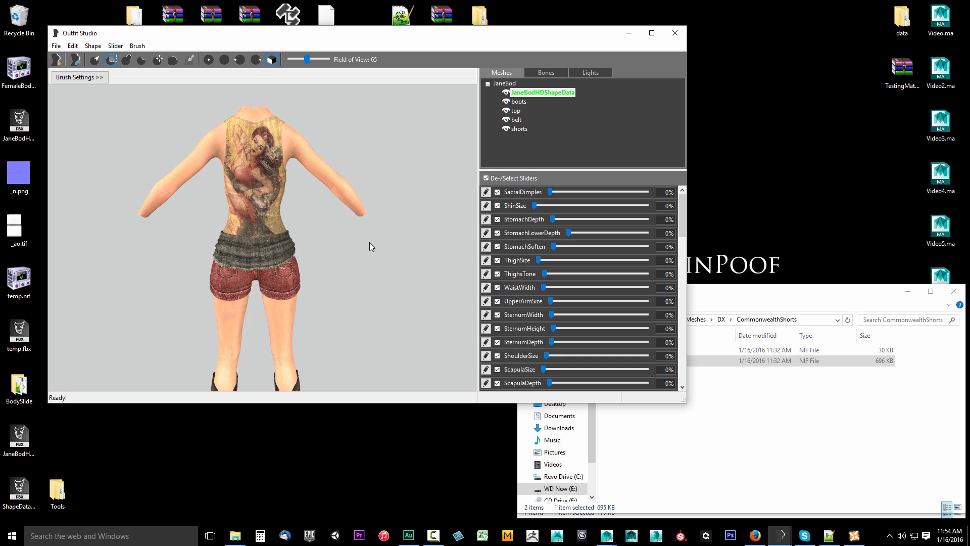
pyautogui.press('l')
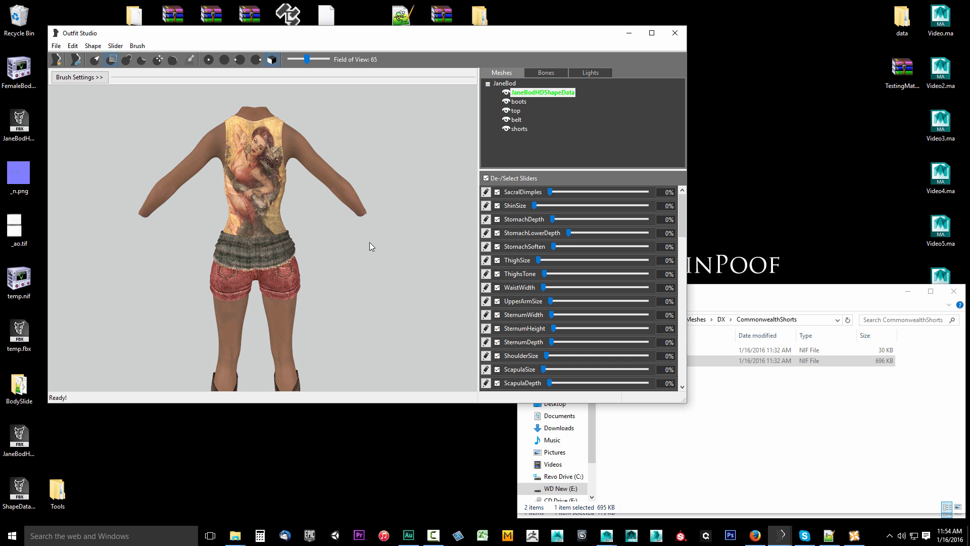
pyautogui.click(507, 110)
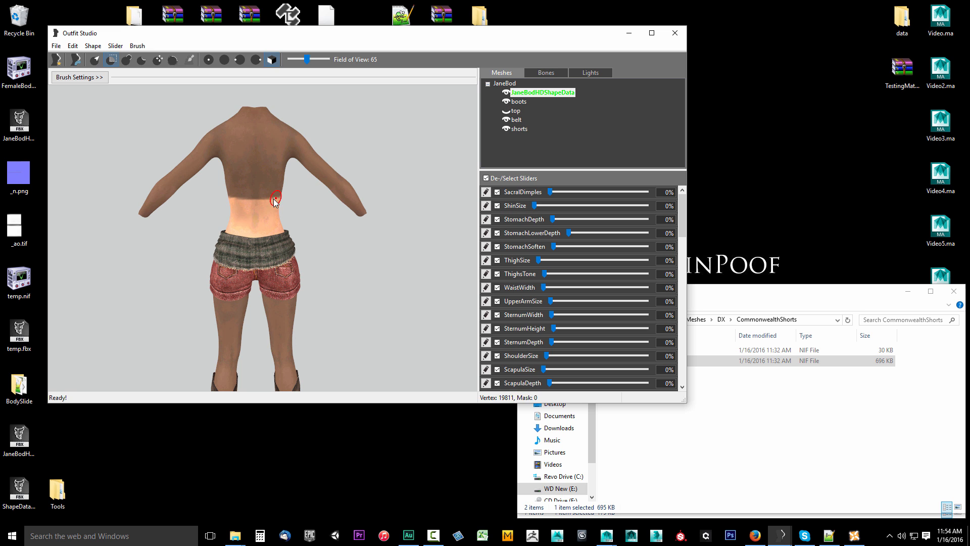
# Step: Show the top again as a fully textured mesh
pyautogui.click(507, 111)
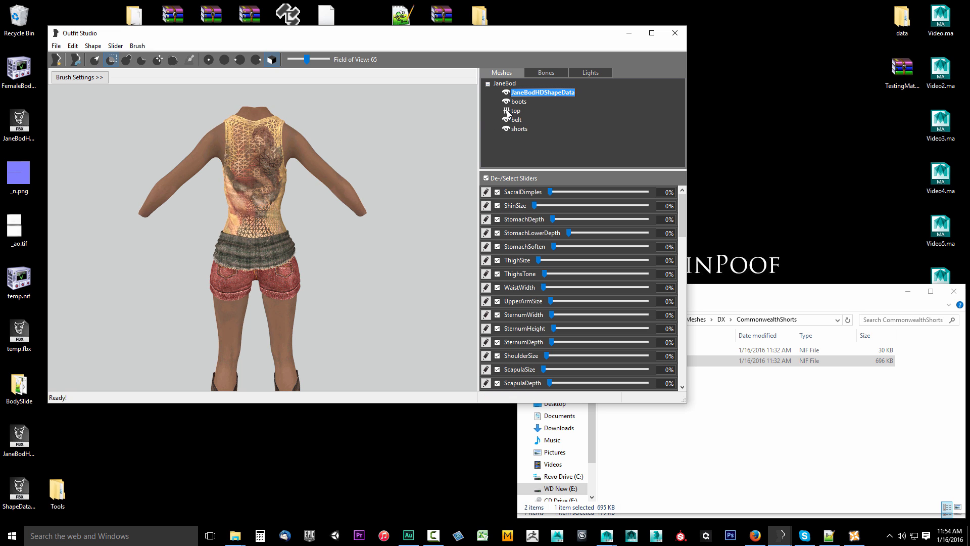
pyautogui.click(508, 111)
pyautogui.moveTo(398, 227); pyautogui.dragTo(253, 230, button='right')
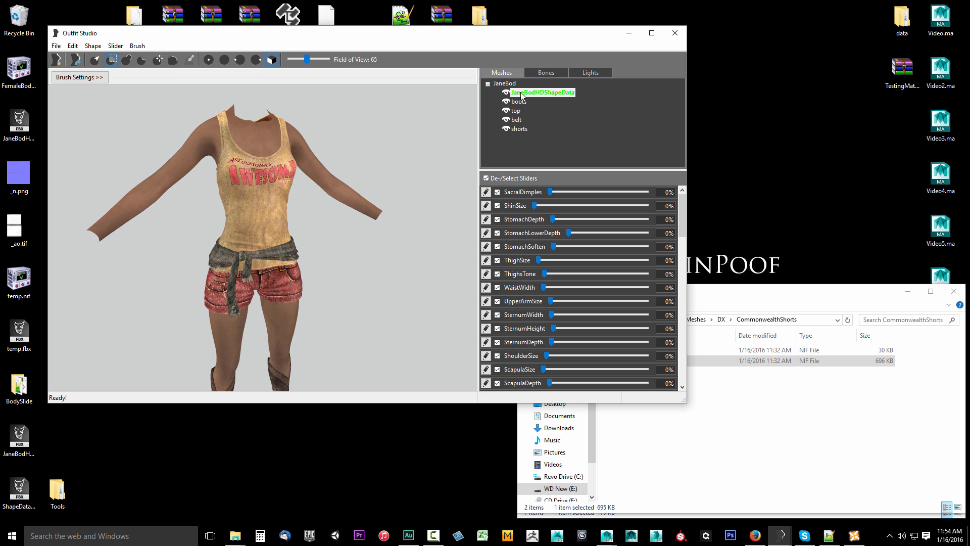
# Step: Create a zap slider named NewZap from the unmasked vertices of the JaneBodHDShapeData body
pyautogui.click(116, 46)
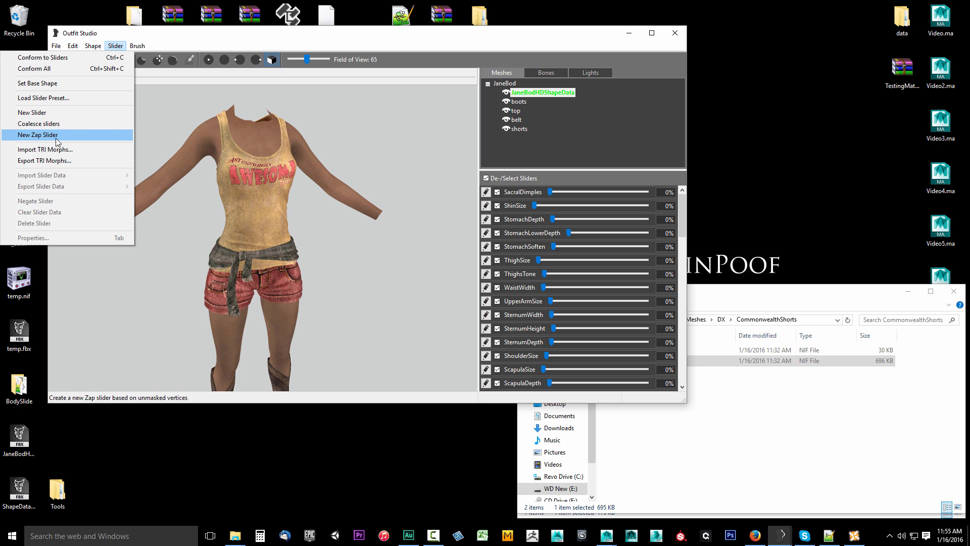
pyautogui.click(50, 136)
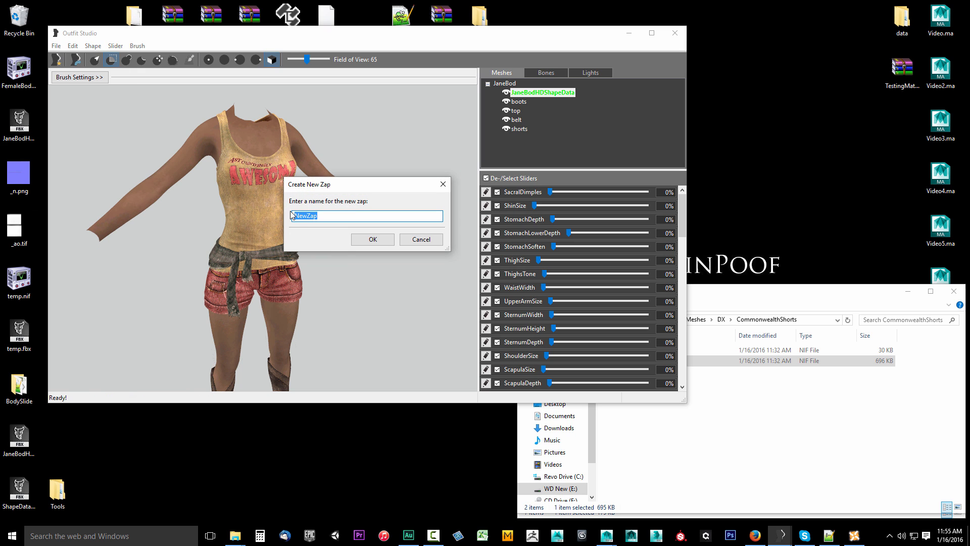
pyautogui.click(370, 239)
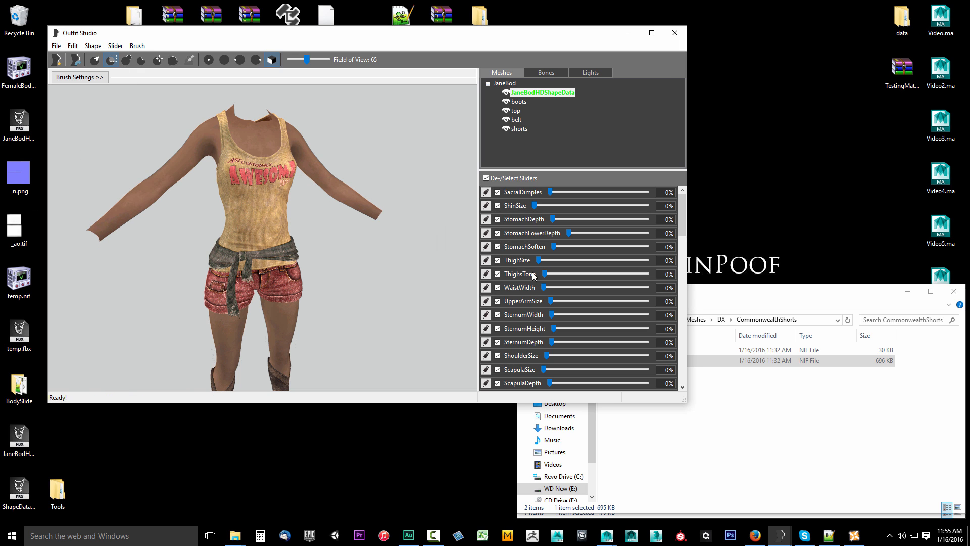
# Step: Set the NewZap slider's default value to 100 and turn off its edit mode
pyautogui.moveTo(683, 203); pyautogui.dragTo(686, 369)
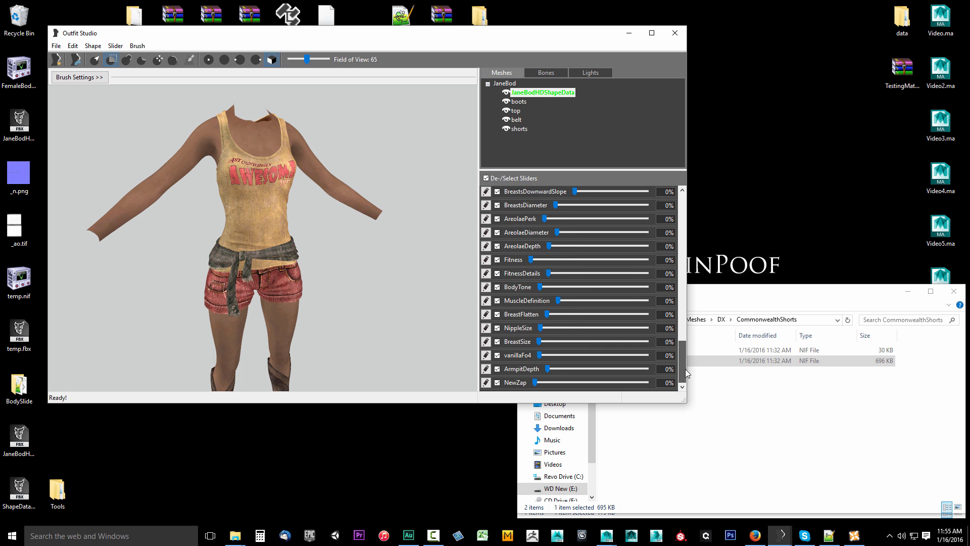
pyautogui.click(486, 383)
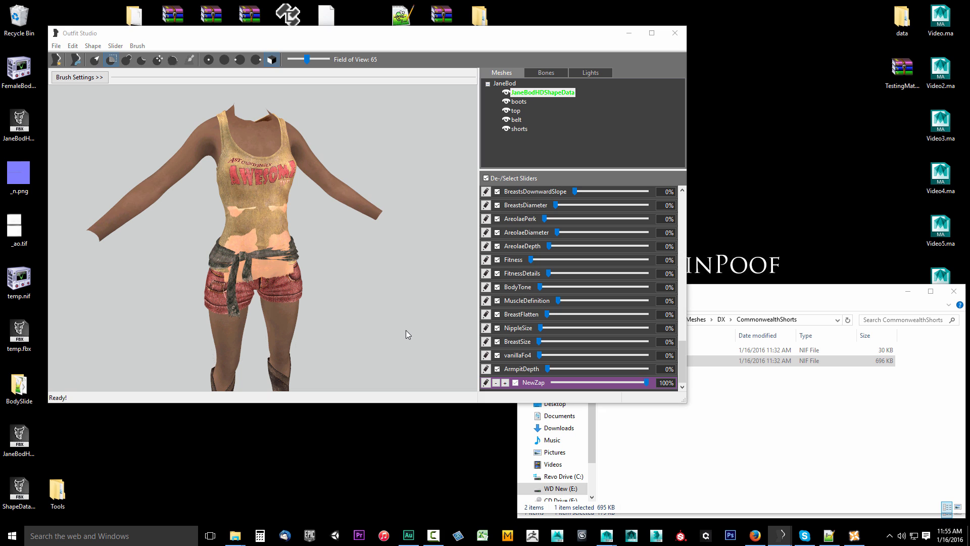
pyautogui.press('Tab')
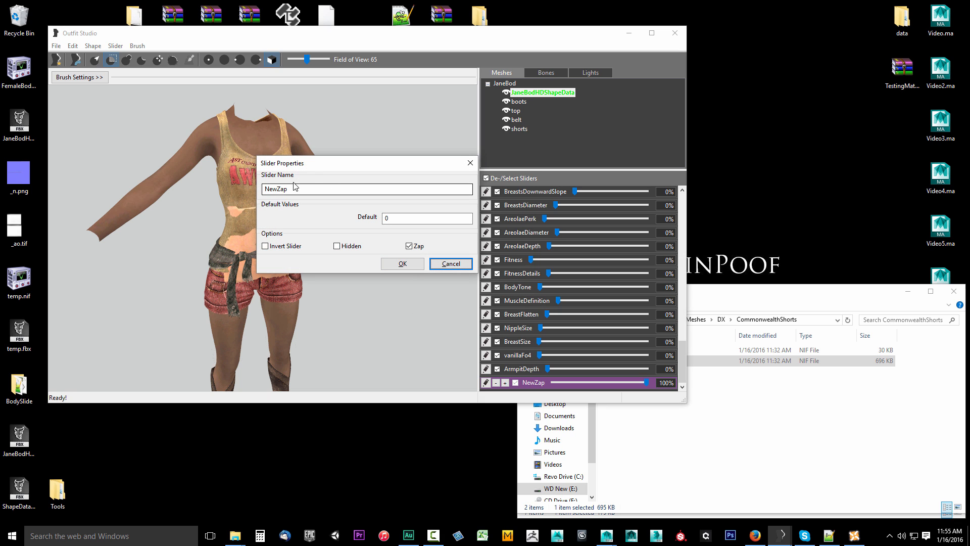
pyautogui.click(385, 219)
pyautogui.write('100')
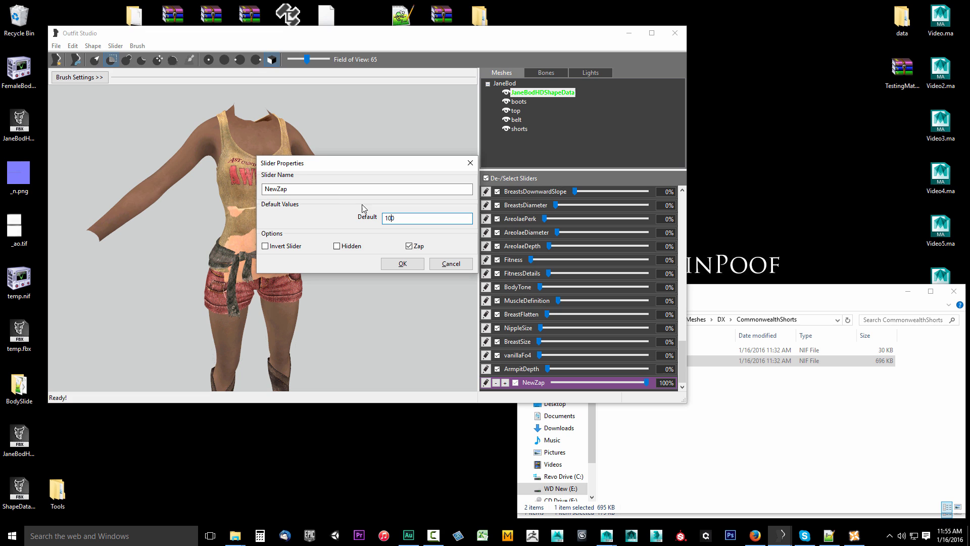
pyautogui.click(335, 189)
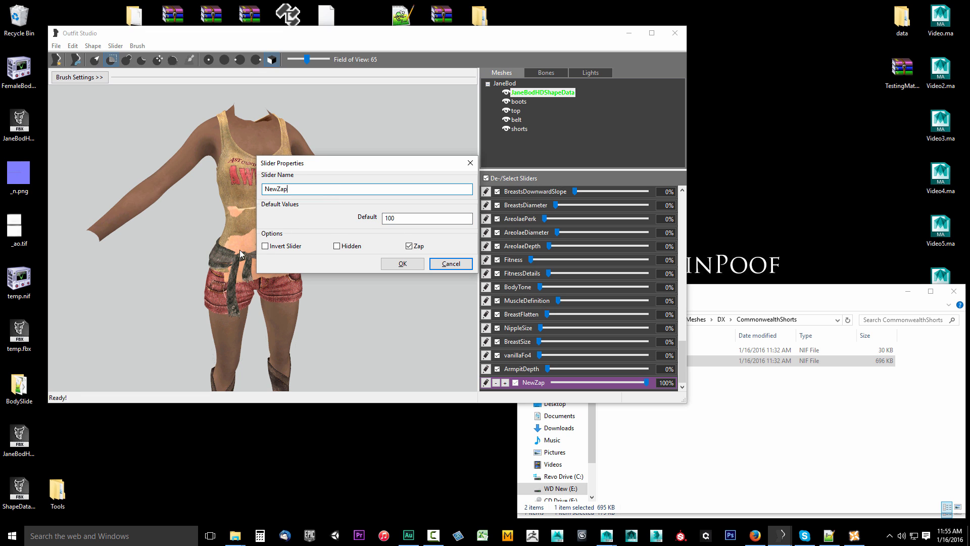
pyautogui.click(398, 264)
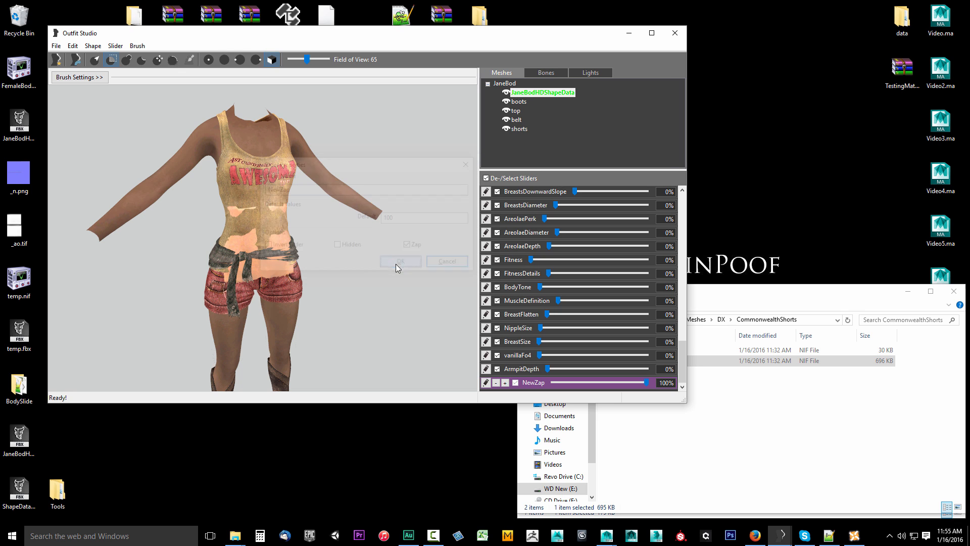
pyautogui.click(485, 383)
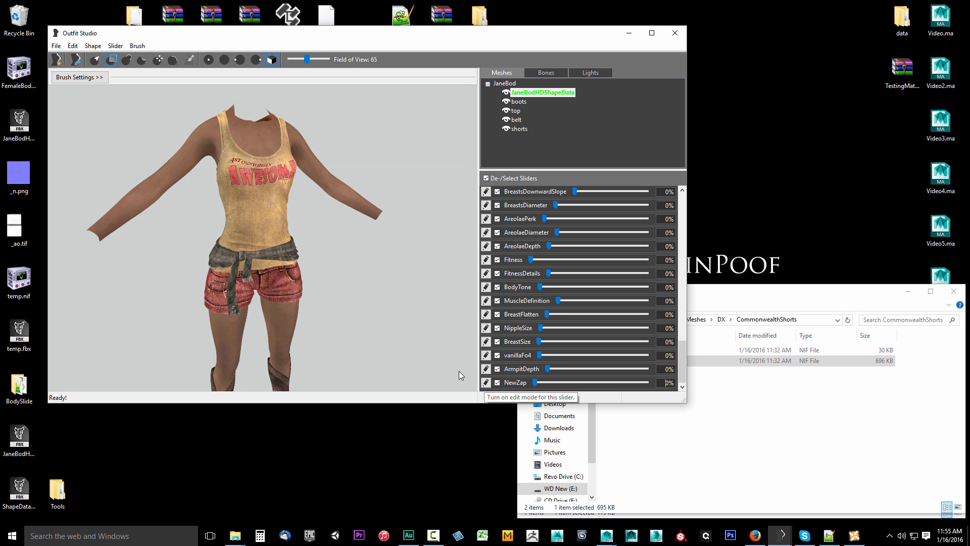
# Step: Re-enter 100 as the default value in the NewZap slider's properties and leave edit mode
pyautogui.click(485, 385)
pyautogui.press('Tab')
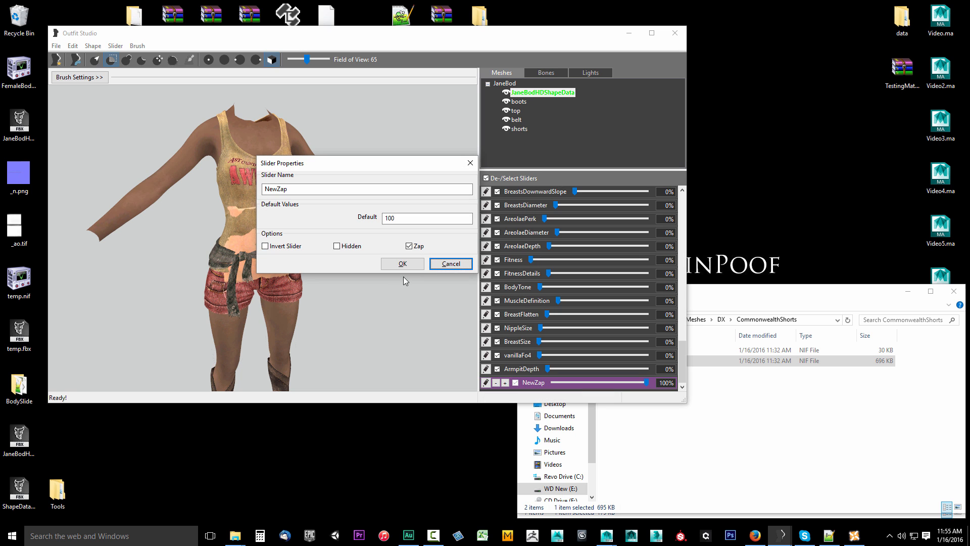
pyautogui.click(389, 218)
pyautogui.press('BackSpace')
pyautogui.press('BackSpace')
pyautogui.press('BackSpace')
pyautogui.write('00')
pyautogui.click(307, 189)
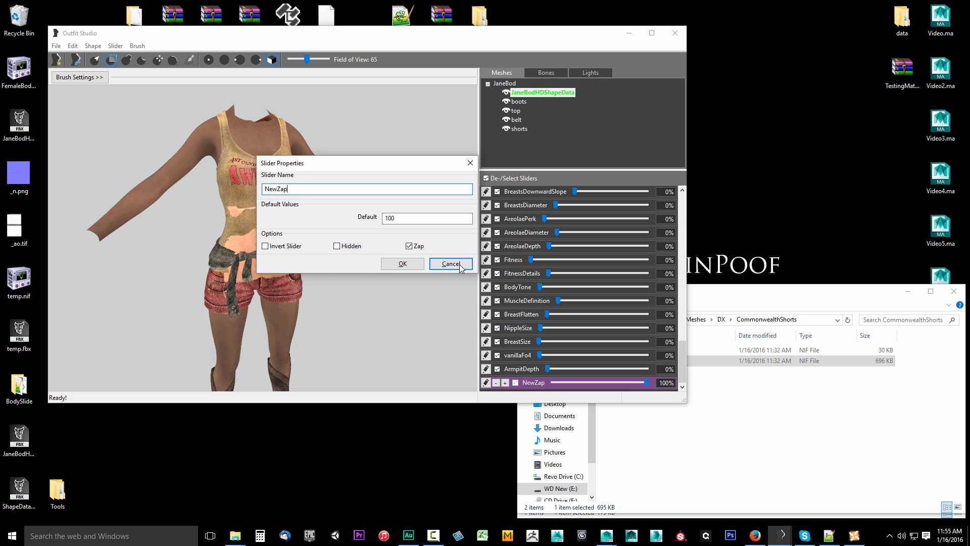
pyautogui.click(402, 263)
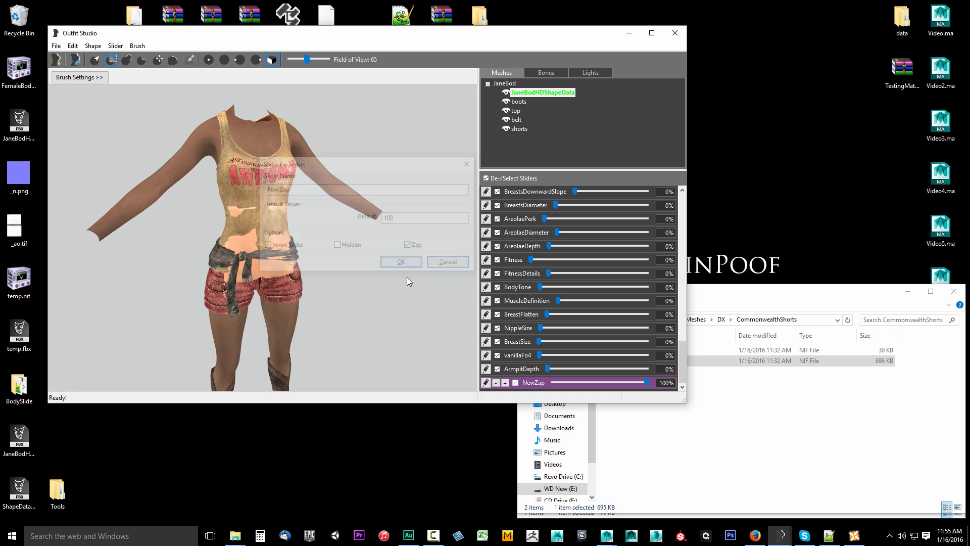
pyautogui.click(486, 384)
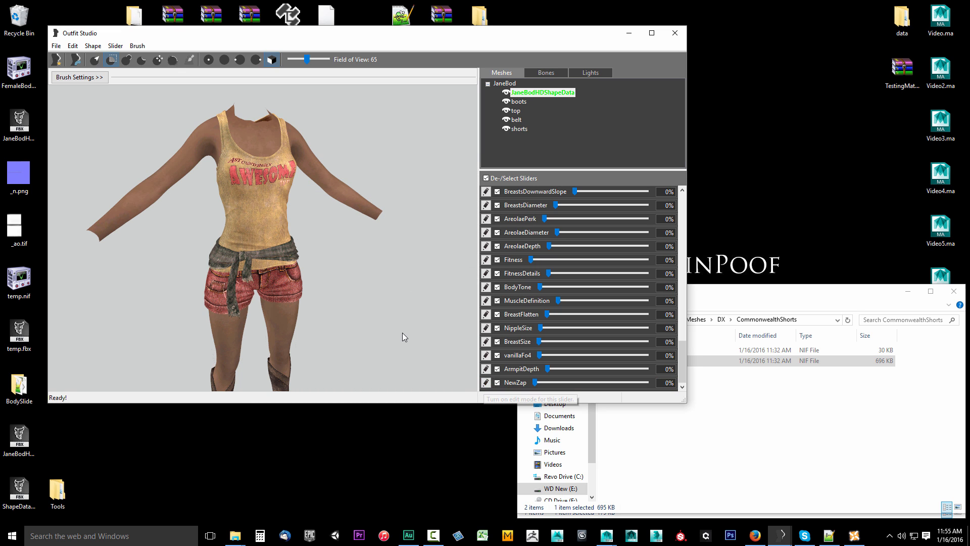
# Step: Start saving the project under the display name JBCommonwealthShorts and apply that name to the slider set file, shape data folder and shape data file
pyautogui.moveTo(392, 329); pyautogui.dragTo(375, 338, button='right')
pyautogui.moveTo(375, 338); pyautogui.dragTo(362, 244, button='middle')
pyautogui.moveTo(361, 244); pyautogui.dragTo(363, 279, button='right')
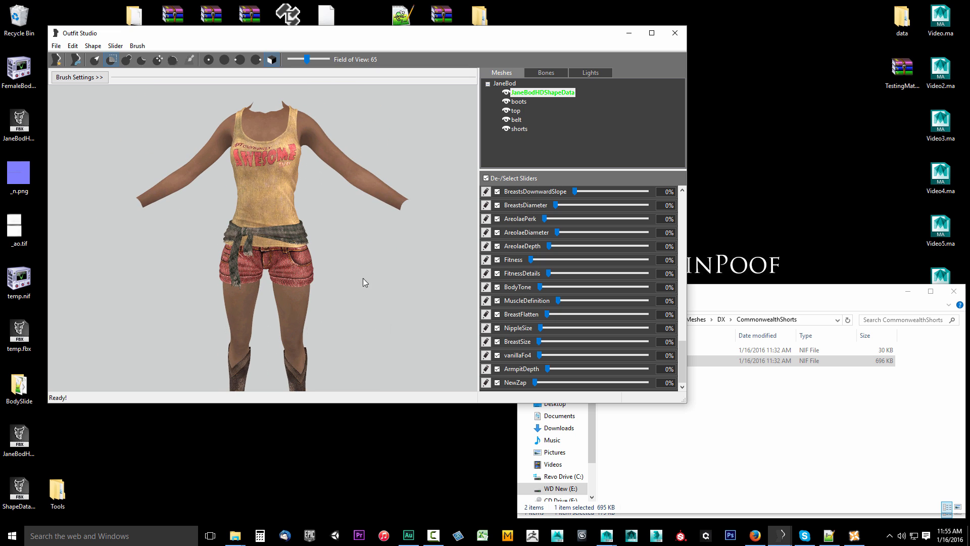
pyautogui.click(56, 45)
pyautogui.click(52, 131)
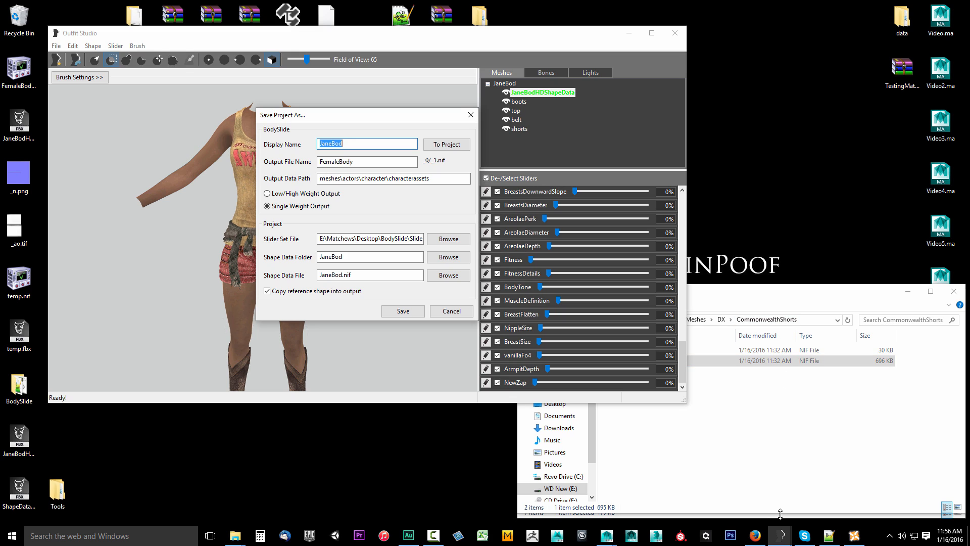
pyautogui.click(758, 540)
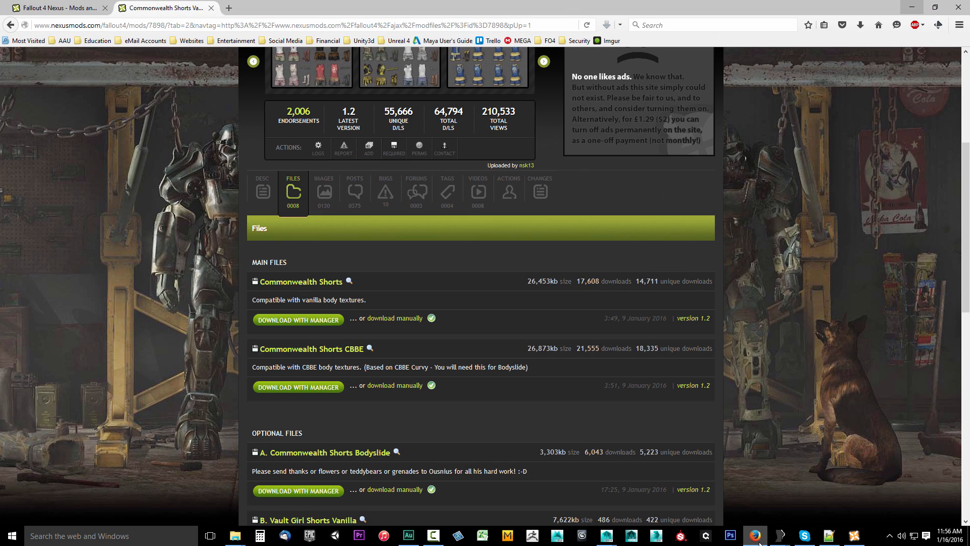
pyautogui.click(757, 537)
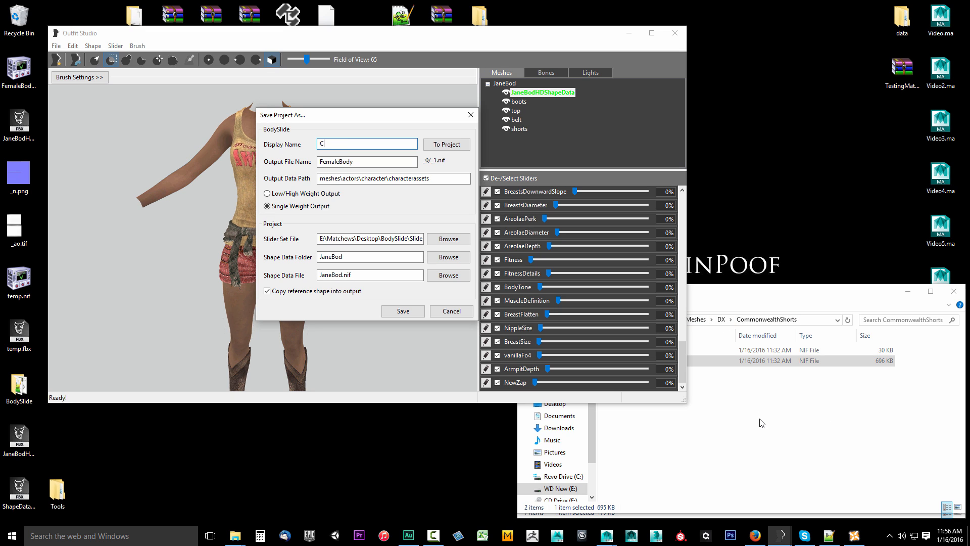
pyautogui.press('BackSpace')
pyautogui.write('JBCommonwealthShorts')
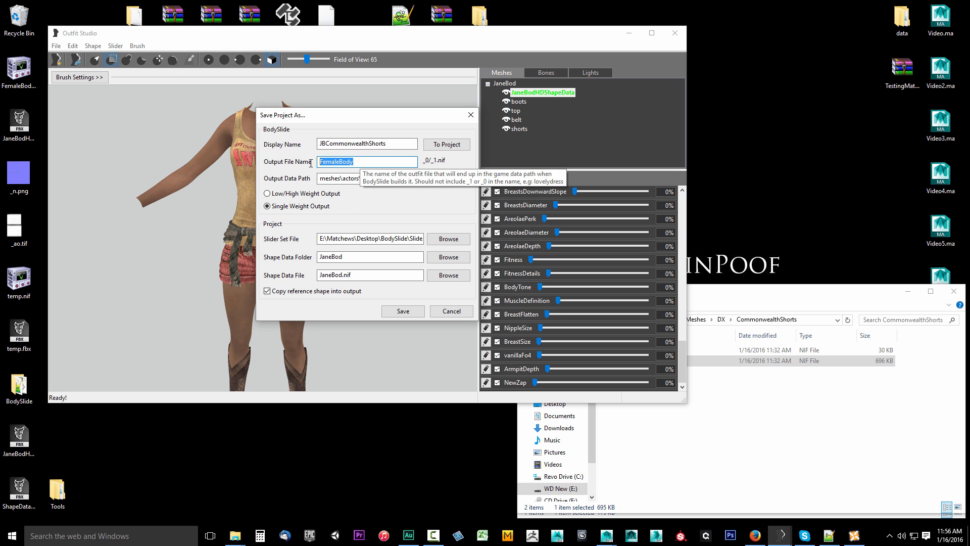
pyautogui.click(457, 145)
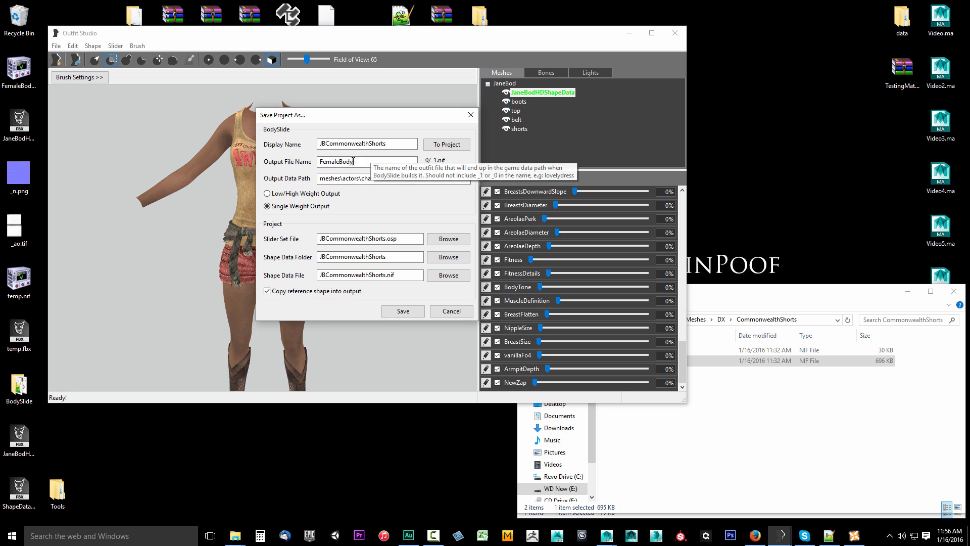
# Step: Set the output file name to Shorts, matching the outfit's original Shorts.nif
pyautogui.doubleClick(375, 160)
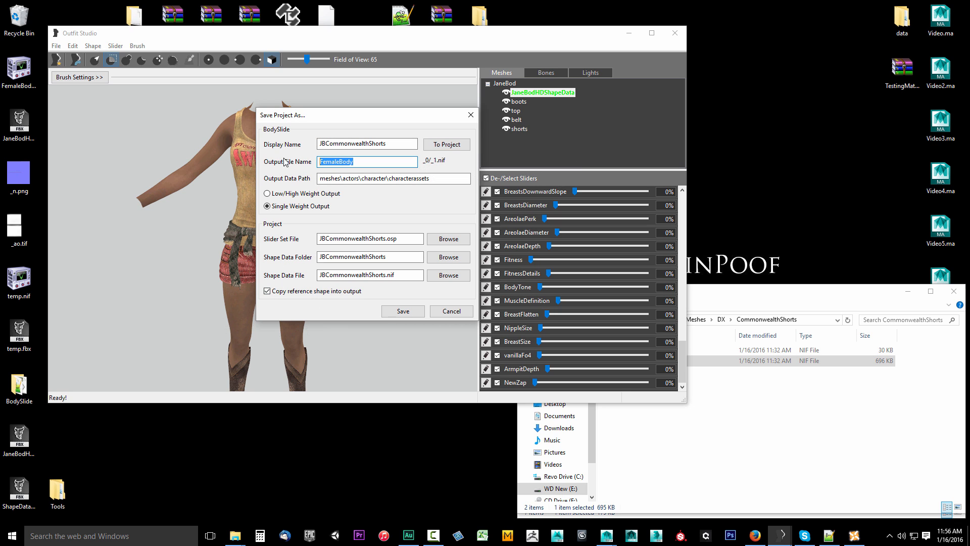
pyautogui.click(695, 345)
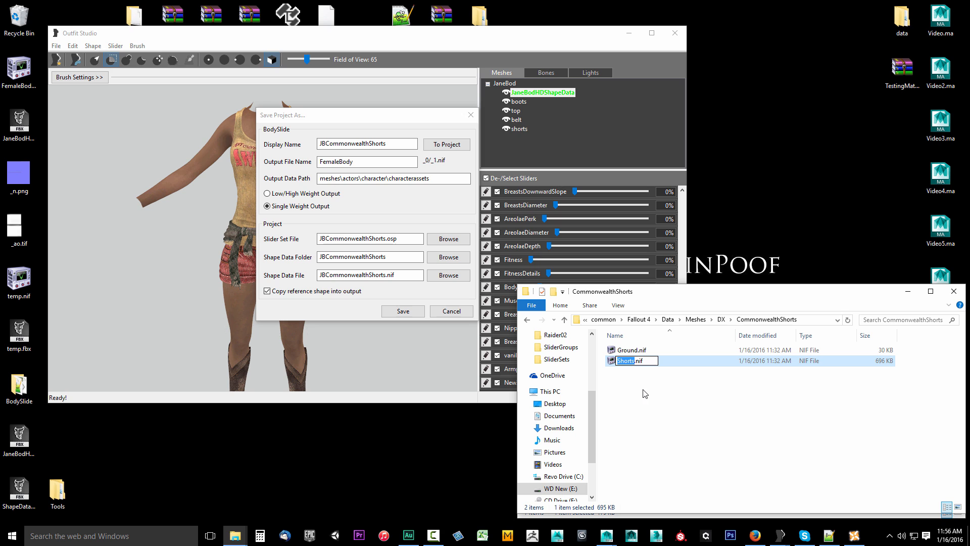
pyautogui.doubleClick(349, 162)
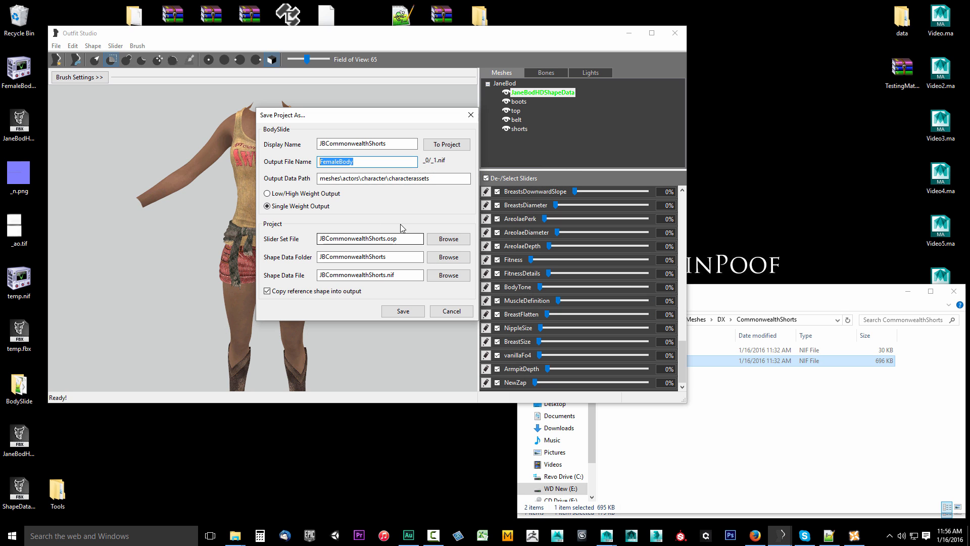
pyautogui.write('Shorts')
# Step: Set the output data path to meshes\DX\CommonwealthShorts, copying the DX\CommonwealthShorts part from the outfit's folder path in File Explorer
pyautogui.click(408, 180)
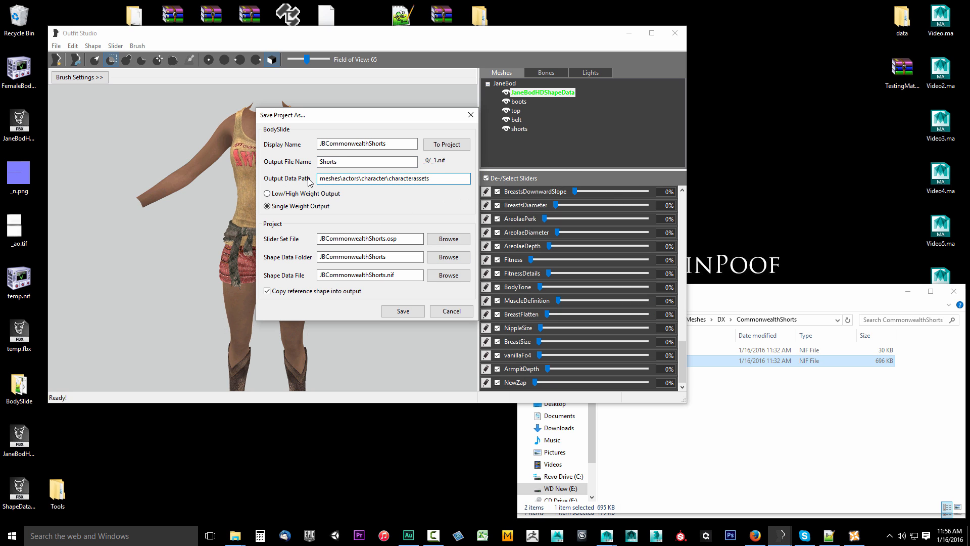
pyautogui.click(797, 305)
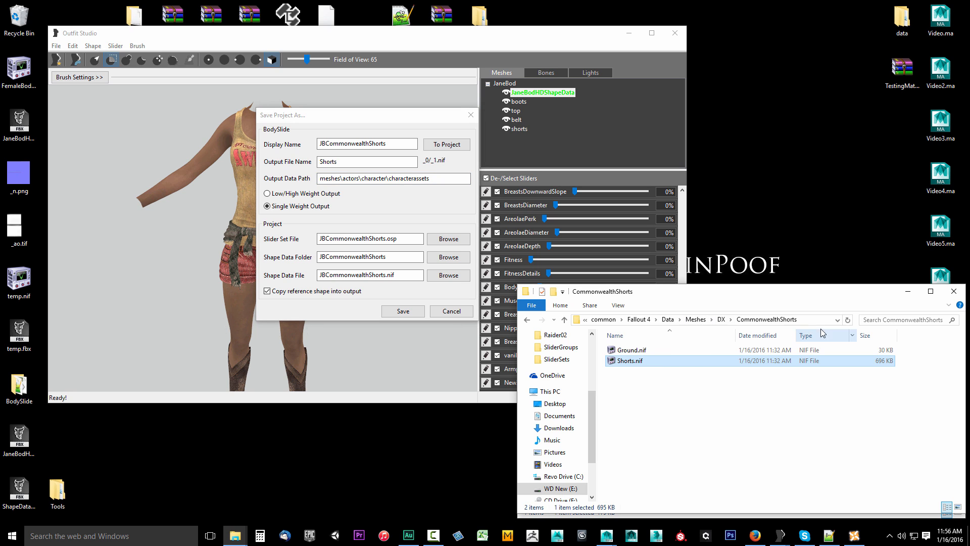
pyautogui.click(808, 320)
pyautogui.click(766, 320)
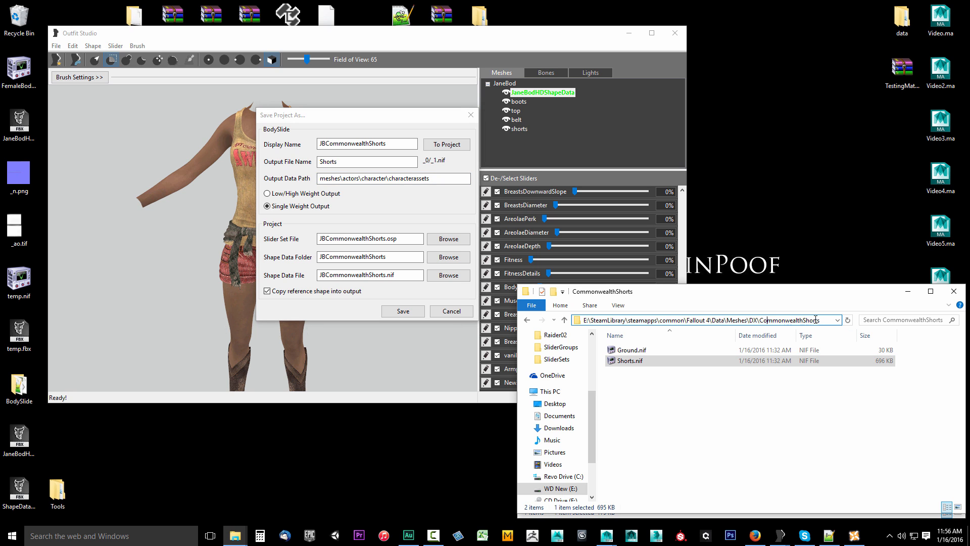
pyautogui.moveTo(824, 320); pyautogui.dragTo(748, 320)
pyautogui.hotkey('ctrl', 'c')
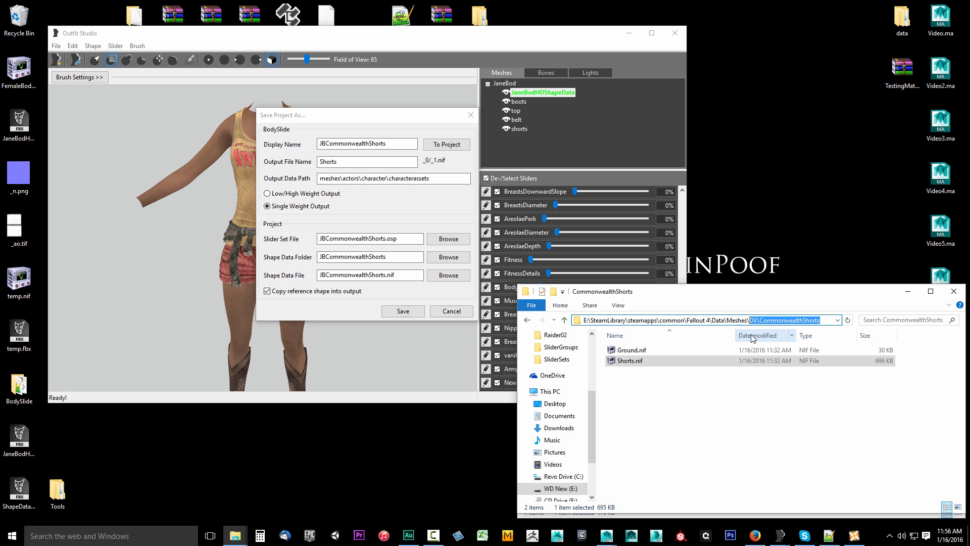
pyautogui.click(444, 178)
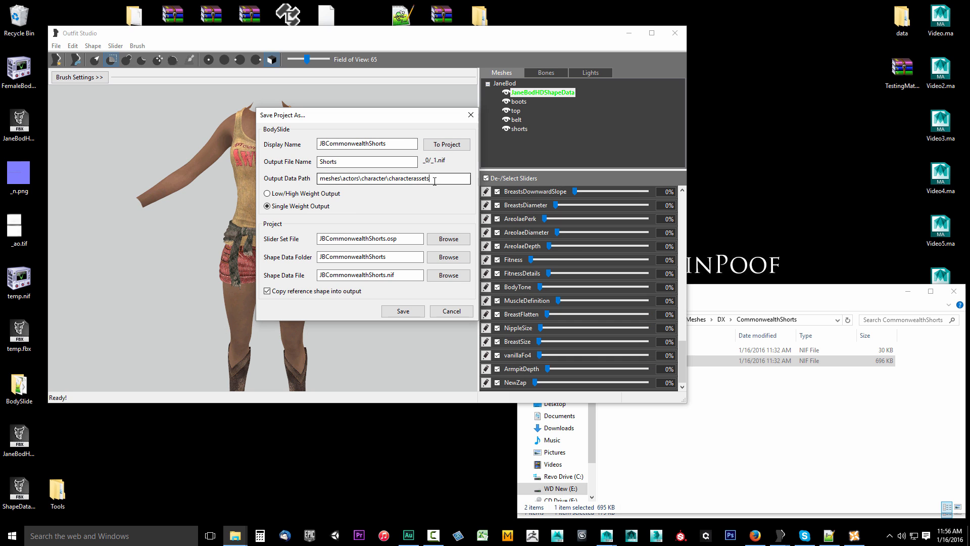
pyautogui.moveTo(429, 177); pyautogui.dragTo(344, 178)
pyautogui.hotkey('ctrl', 'v')
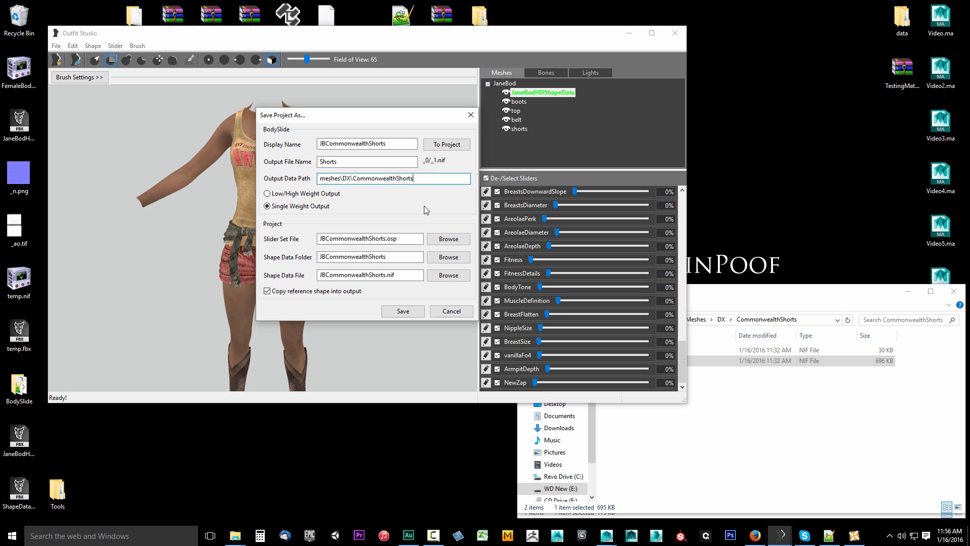
# Step: Save the JBCommonwealthShorts project
pyautogui.moveTo(388, 114); pyautogui.dragTo(483, 94)
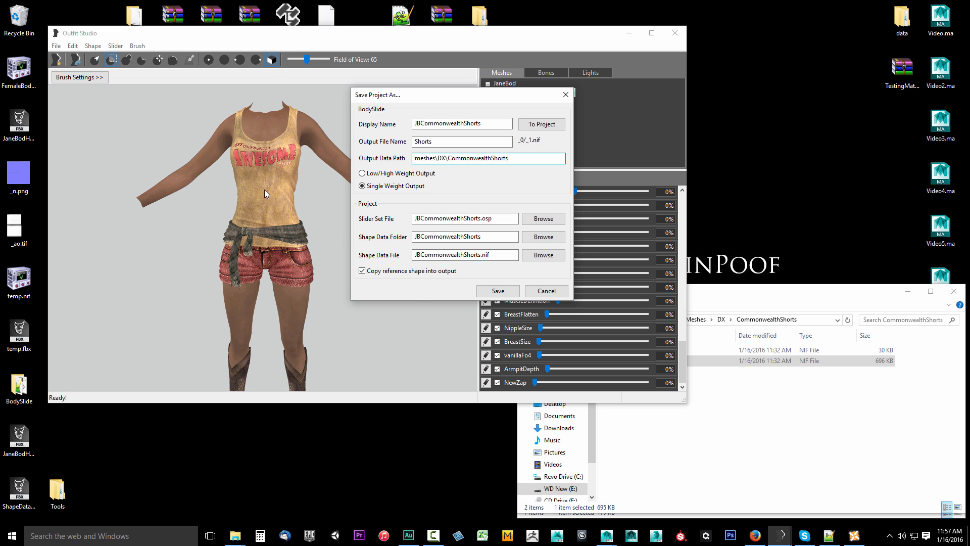
pyautogui.moveTo(488, 99); pyautogui.dragTo(399, 103)
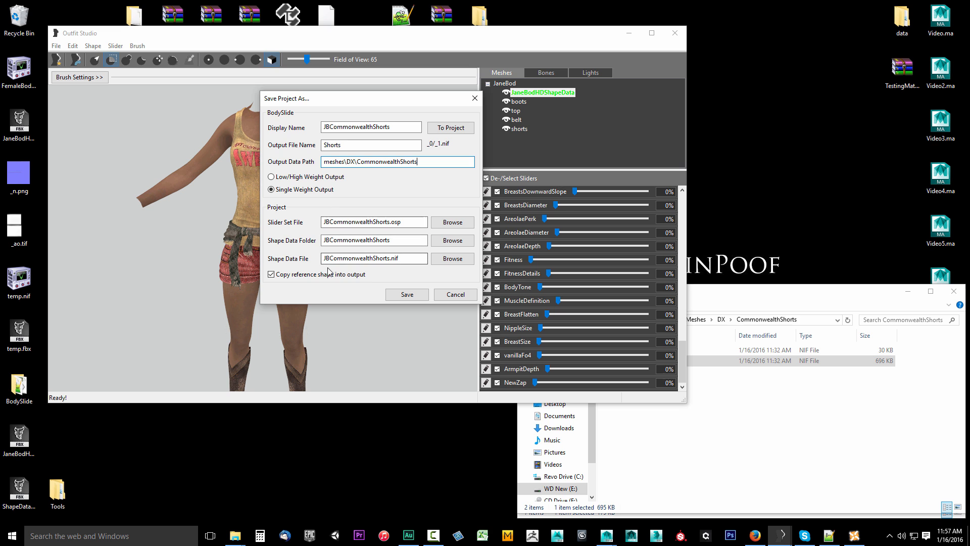
pyautogui.click(414, 298)
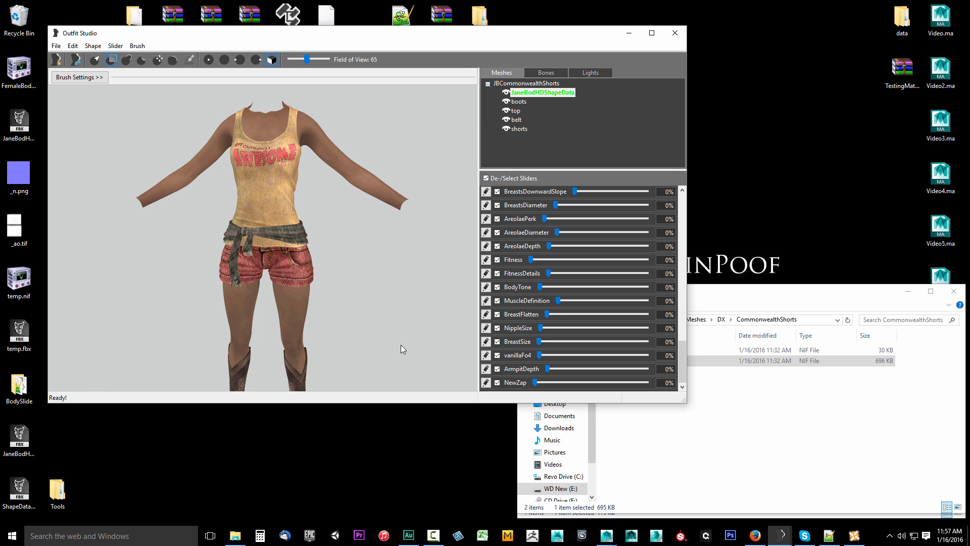
pyautogui.moveTo(360, 298); pyautogui.dragTo(383, 308, button='right')
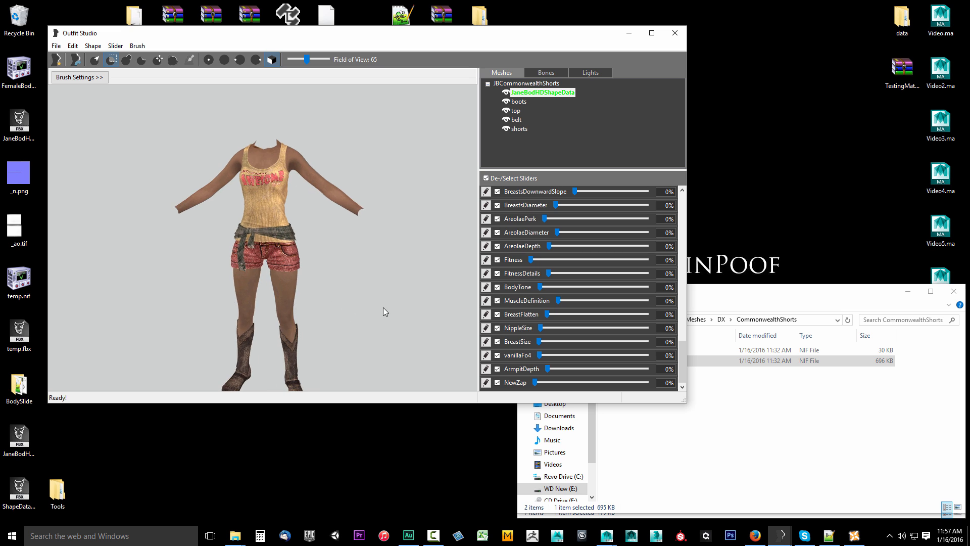
# Step: Switch from Outfit Studio to BodySlide and try to preview the JBCommonwealthShorts outfit
pyautogui.click(629, 33)
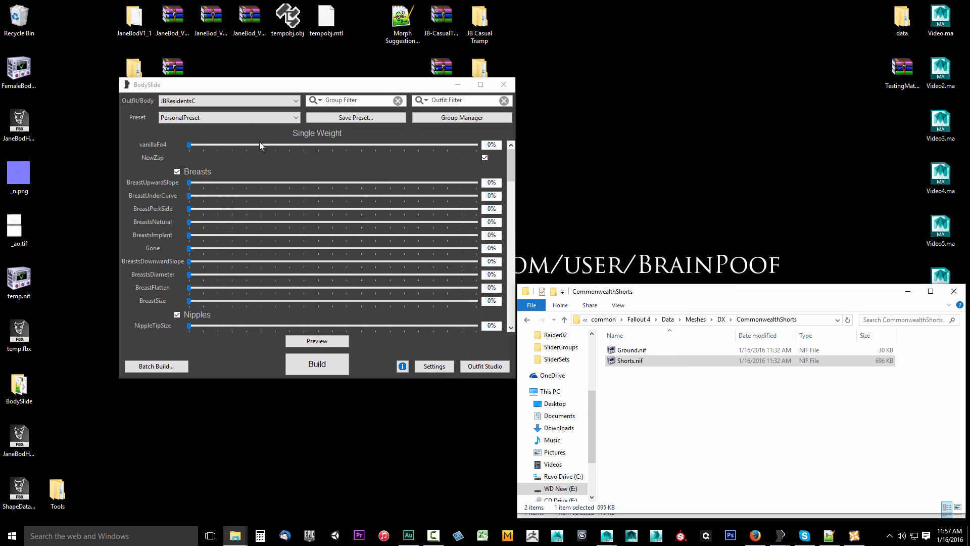
pyautogui.click(211, 102)
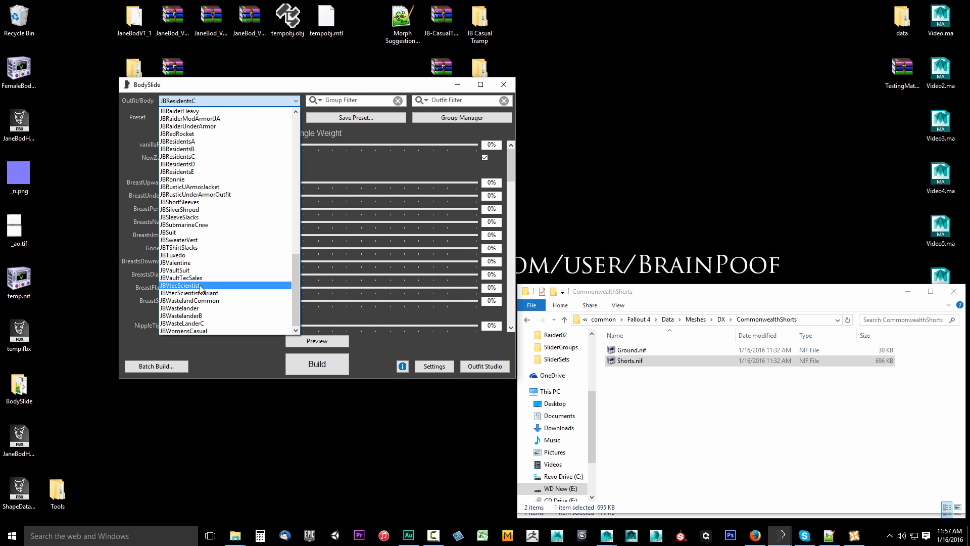
pyautogui.scroll(10, 201, 289)
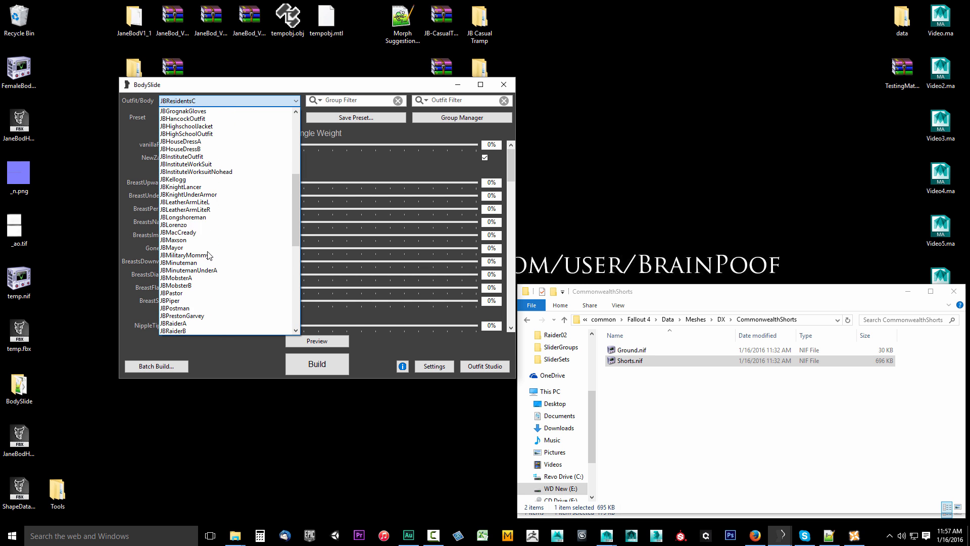
pyautogui.scroll(5, 207, 256)
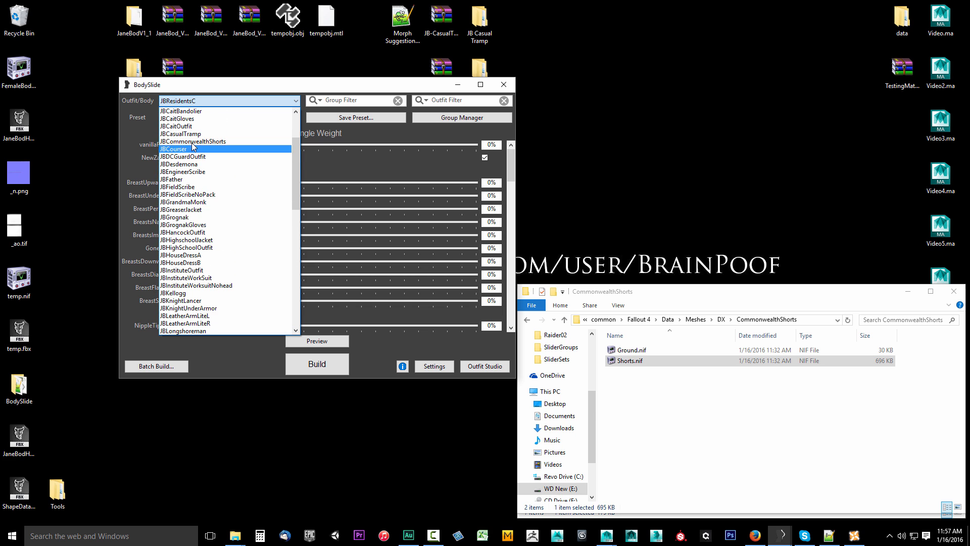
pyautogui.click(193, 142)
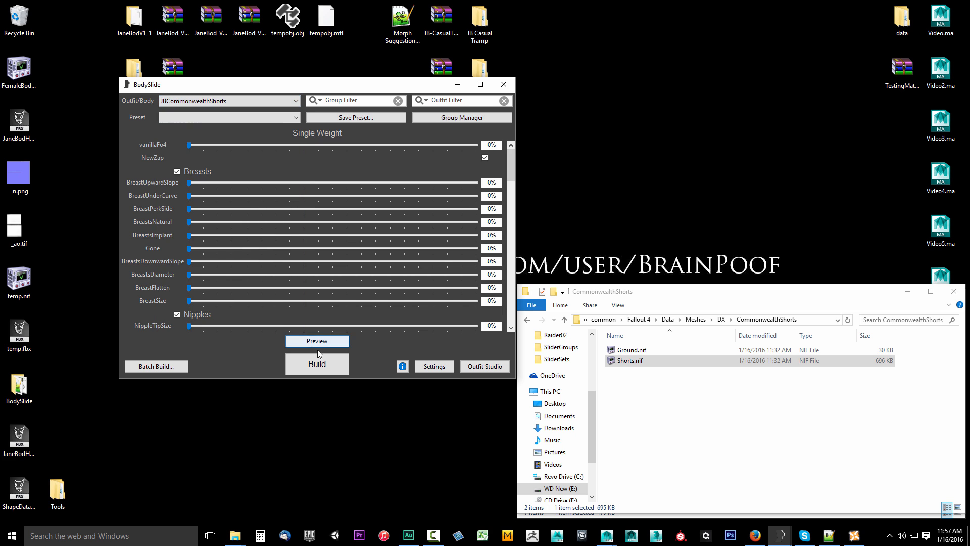
pyautogui.click(328, 342)
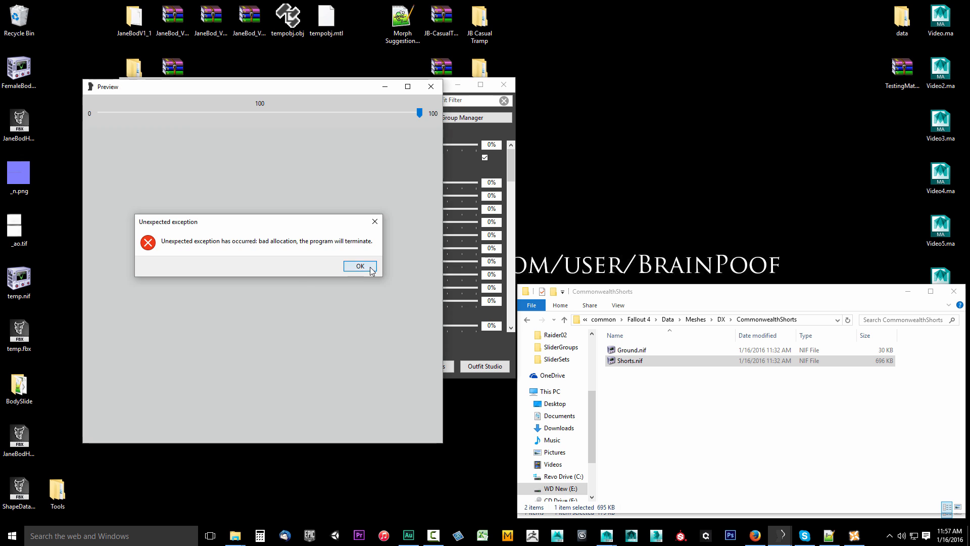
pyautogui.click(360, 266)
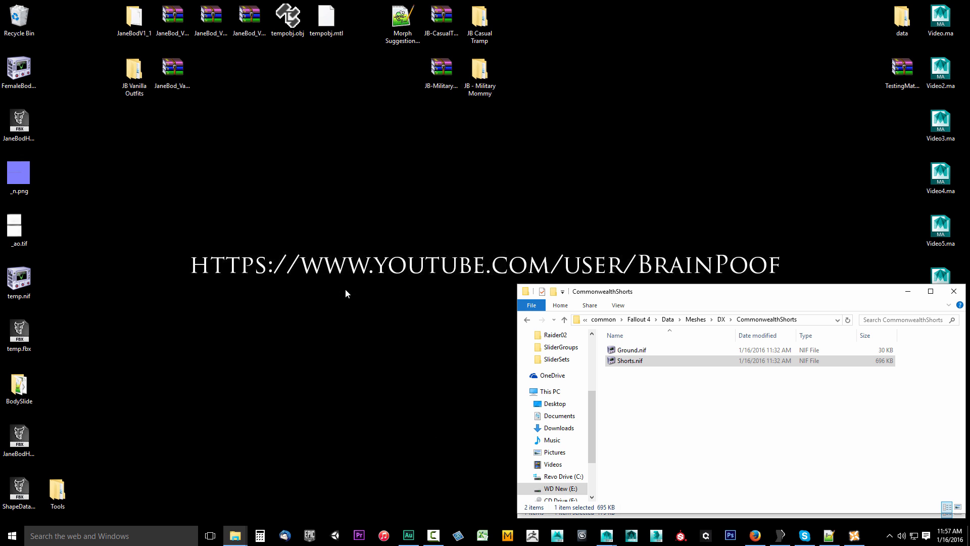
# Step: Relaunch BodySlide, choose JBCommonwealthShorts as the outfit and open its preview
pyautogui.click(780, 535)
pyautogui.click(225, 100)
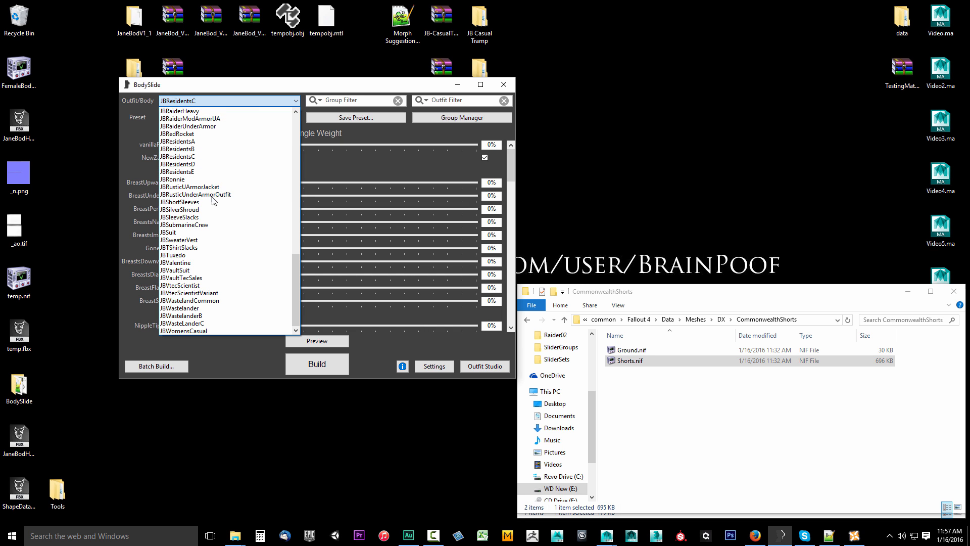
pyautogui.scroll(10, 215, 202)
pyautogui.scroll(2, 215, 202)
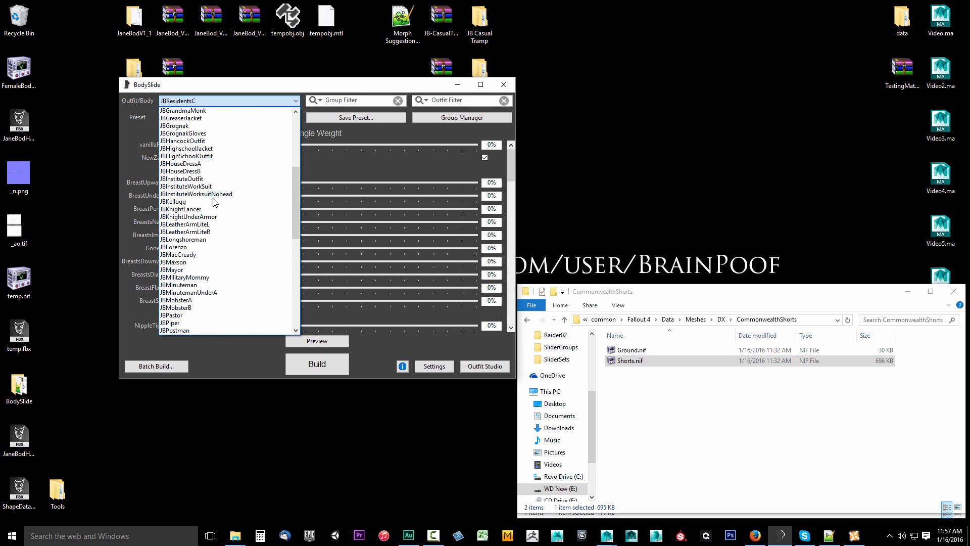
pyautogui.scroll(1, 192, 136)
pyautogui.scroll(3, 192, 136)
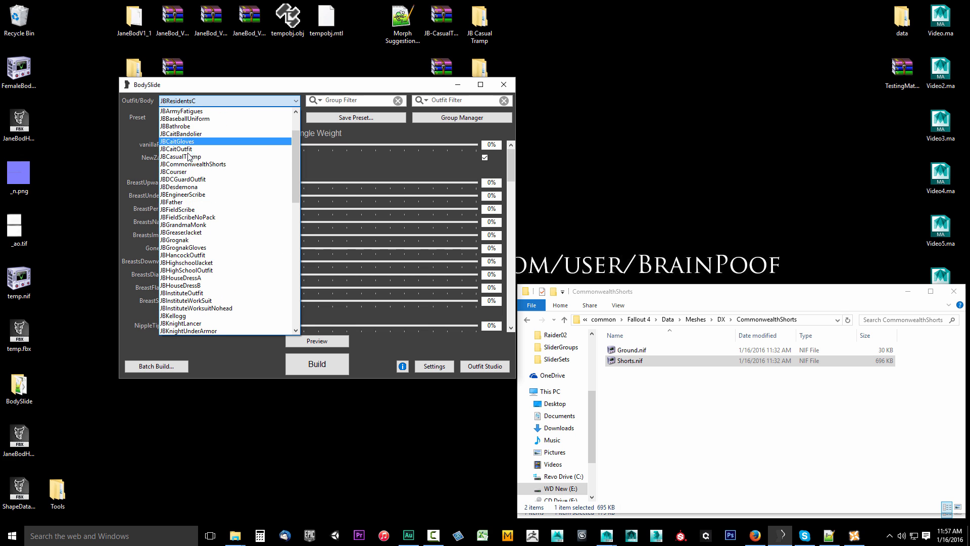
pyautogui.click(198, 164)
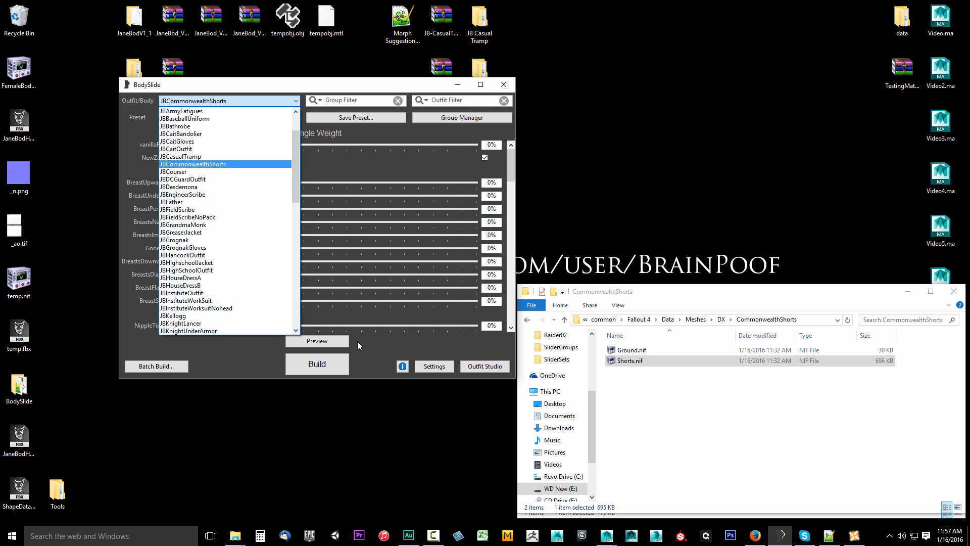
pyautogui.click(333, 341)
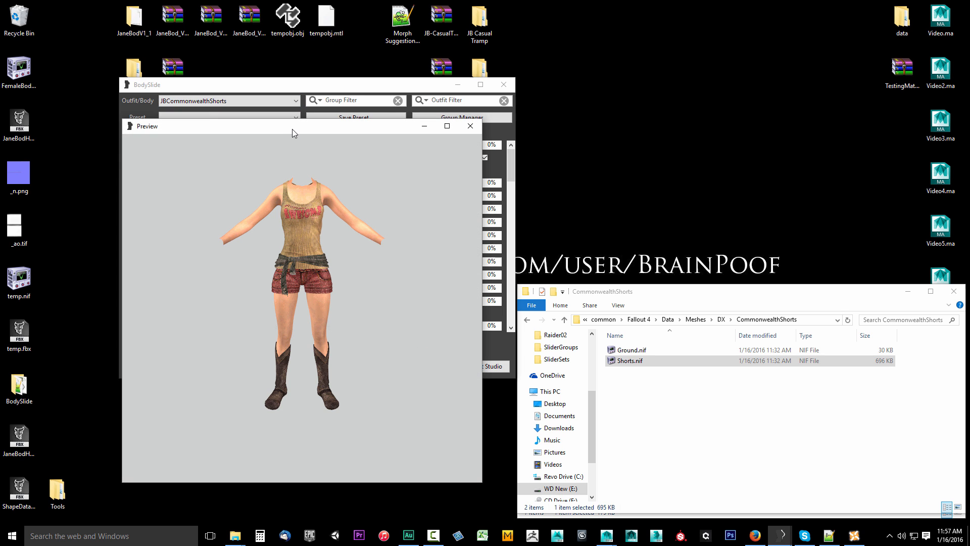
# Step: Examine the previewed outfit from several angles and distances, checking the top, belt, shorts and boots on the body
pyautogui.moveTo(292, 129); pyautogui.dragTo(636, 77)
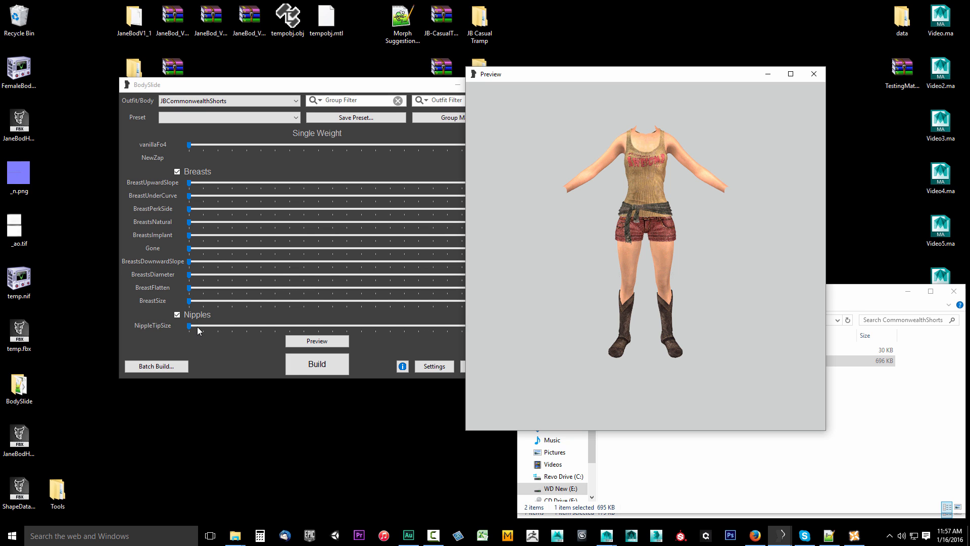
pyautogui.moveTo(645, 76); pyautogui.dragTo(513, 72)
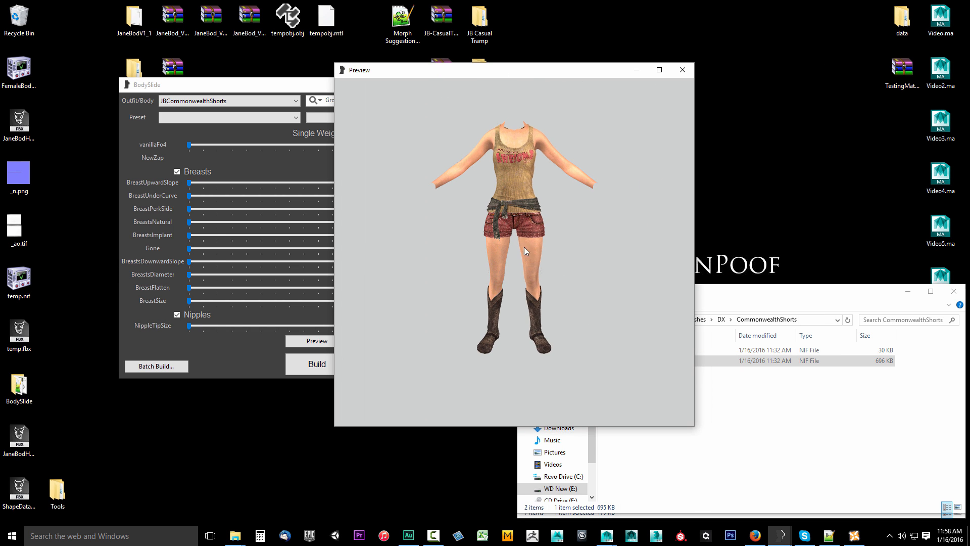
pyautogui.moveTo(524, 251); pyautogui.dragTo(561, 268)
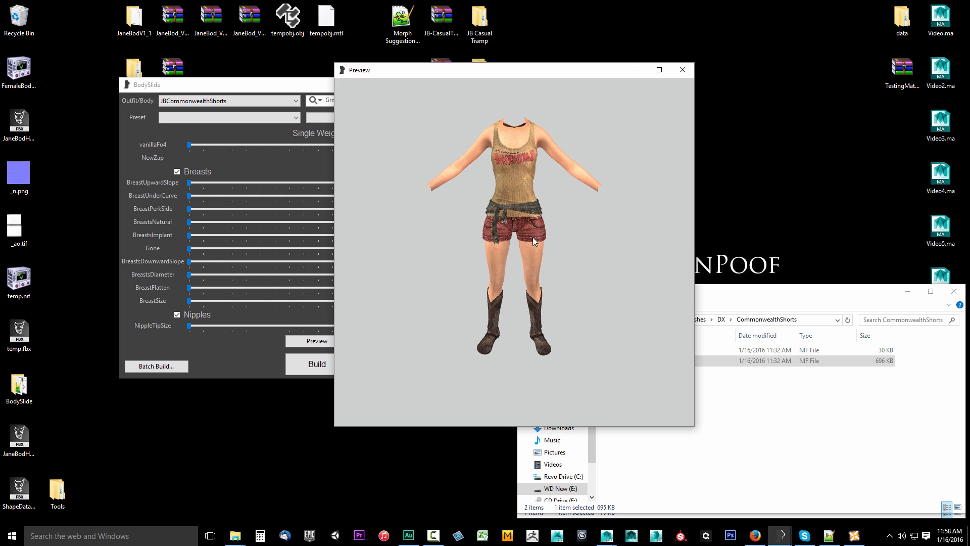
pyautogui.moveTo(533, 237); pyautogui.dragTo(573, 259)
pyautogui.moveTo(511, 262); pyautogui.dragTo(651, 308, button='right')
pyautogui.scroll(-6, 613, 320)
pyautogui.scroll(-3, 601, 291)
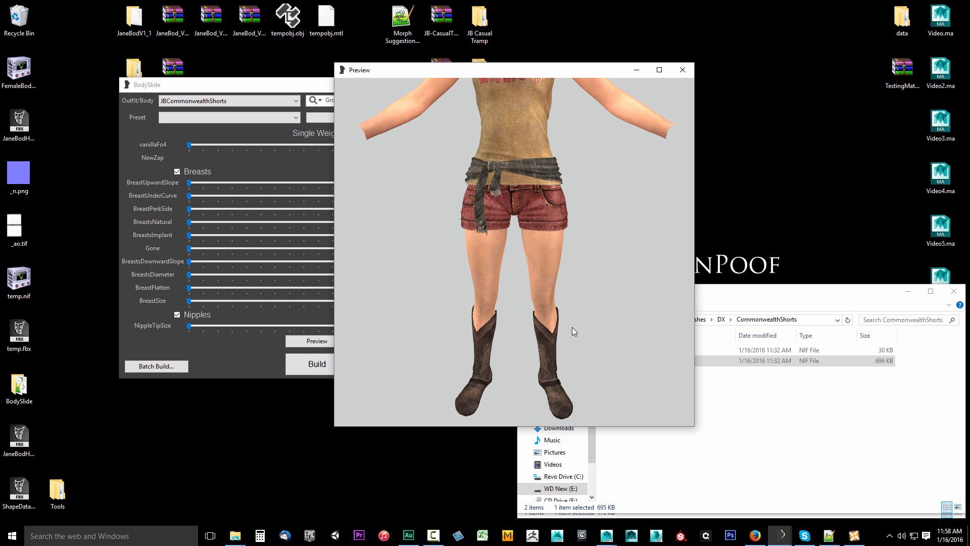
pyautogui.scroll(-5, 626, 280)
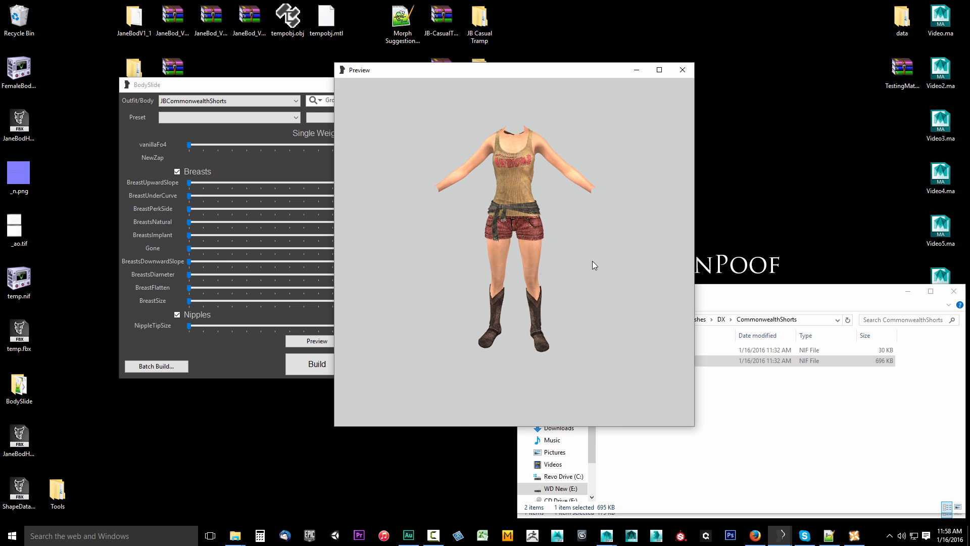
pyautogui.moveTo(592, 265); pyautogui.dragTo(572, 297)
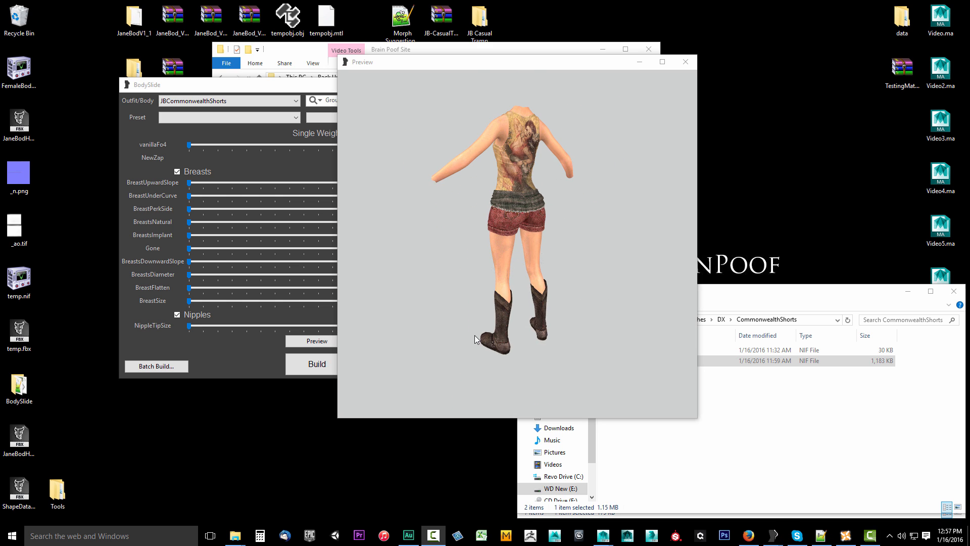